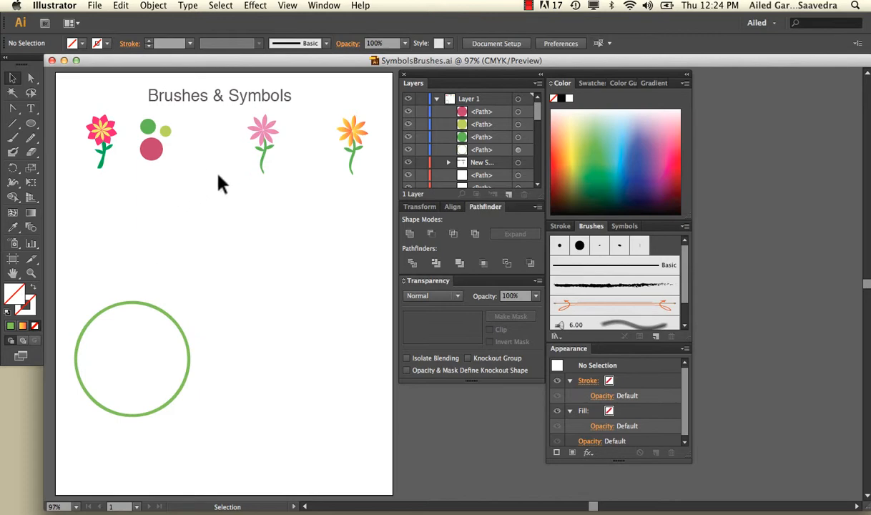
Create a scatter brush from the red and yellow flower beside the three dots, keeping the default brush options.
{"action": "left_click_drag", "start_coordinate": [82, 102], "coordinate": [122, 196]}
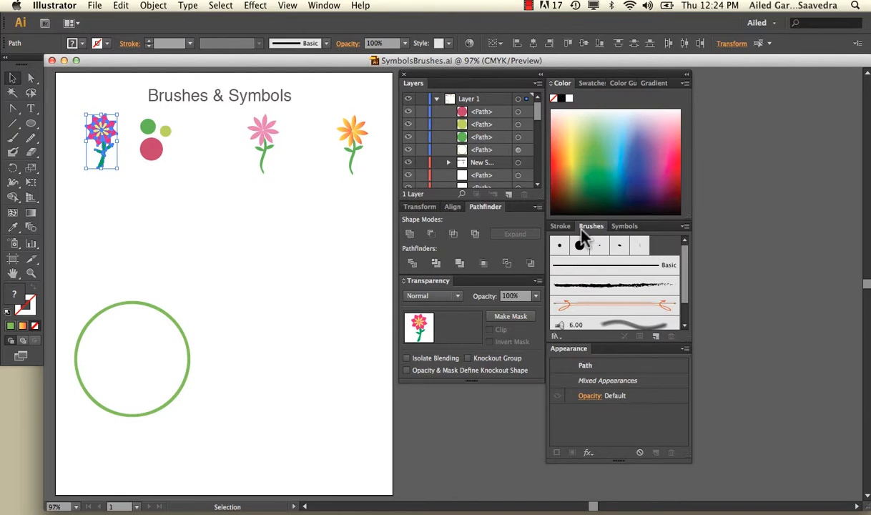
{"action": "left_click", "coordinate": [324, 5]}
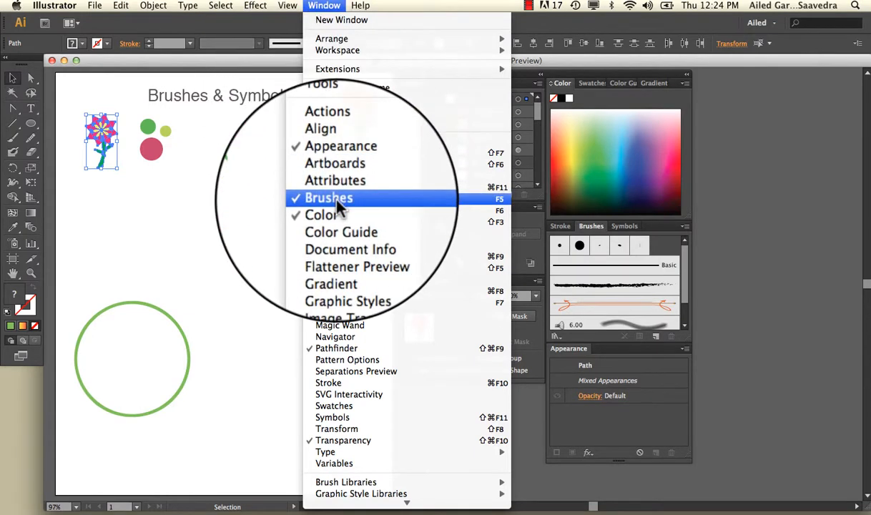
{"action": "left_click", "coordinate": [315, 5]}
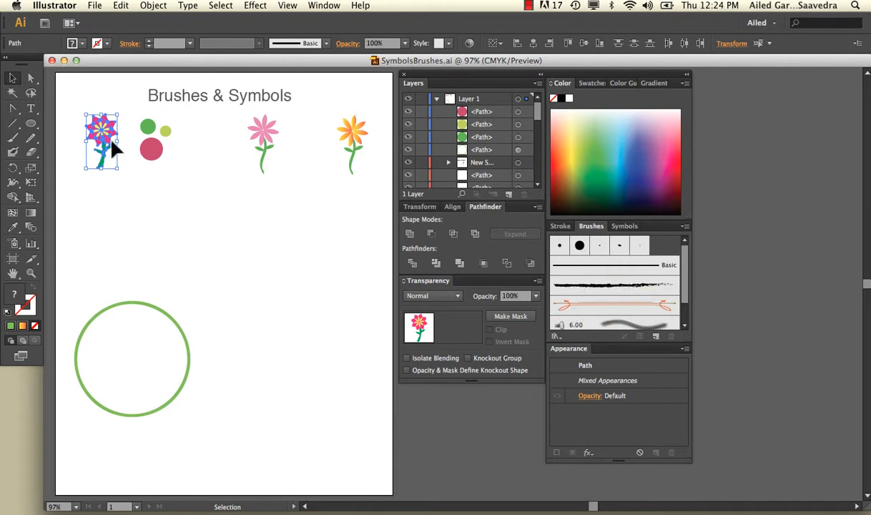
{"action": "mouse_move", "coordinate": [112, 147]}
{"action": "left_mouse_down"}
{"action": "mouse_move", "coordinate": [487, 277]}
{"action": "mouse_move", "coordinate": [555, 259]}
{"action": "left_mouse_up"}
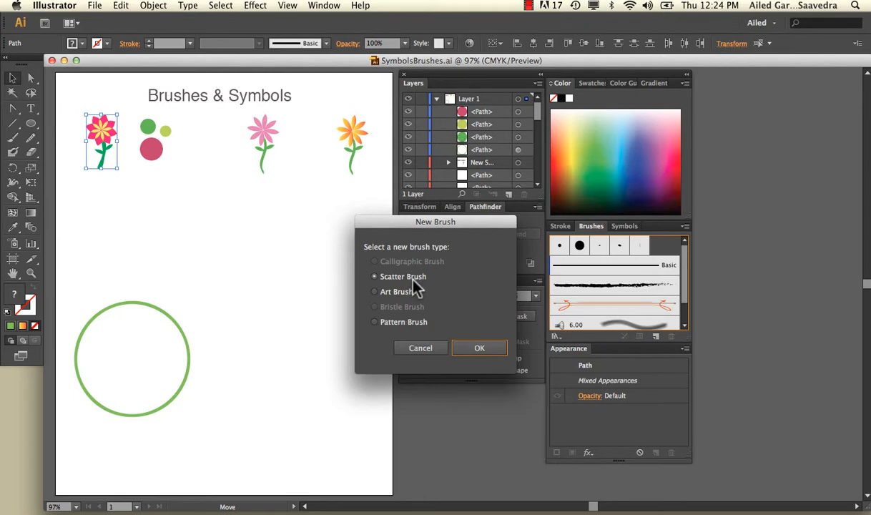
{"action": "left_click", "coordinate": [480, 348]}
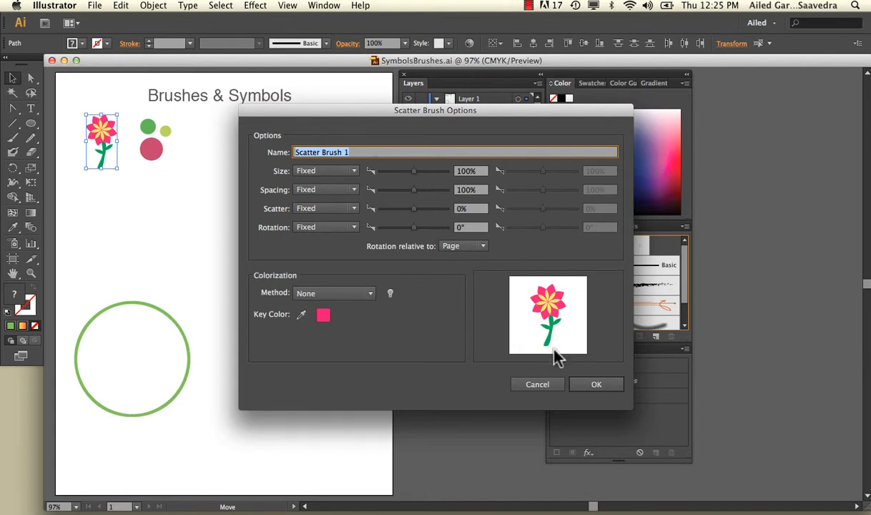
{"action": "left_click", "coordinate": [595, 385]}
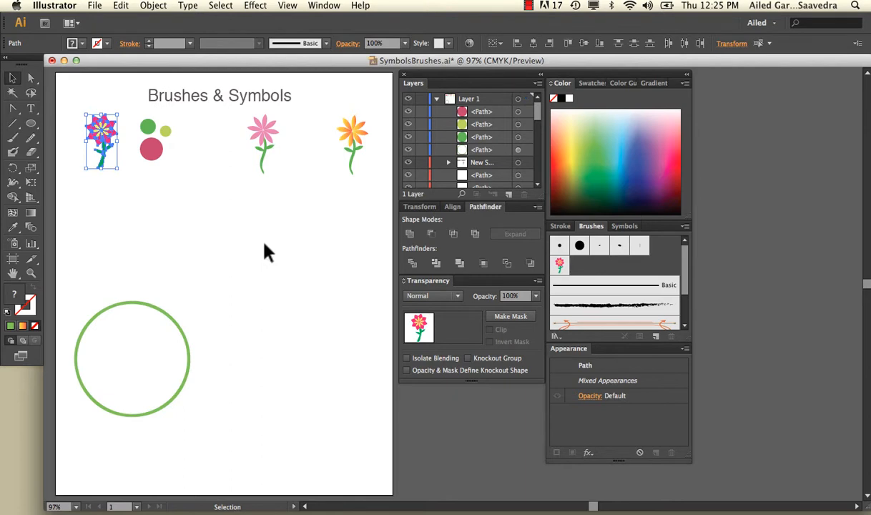
Paint a slightly rising stroke across the page above the green circle with the Paintbrush and the new flower scatter brush.
{"action": "left_click", "coordinate": [264, 252]}
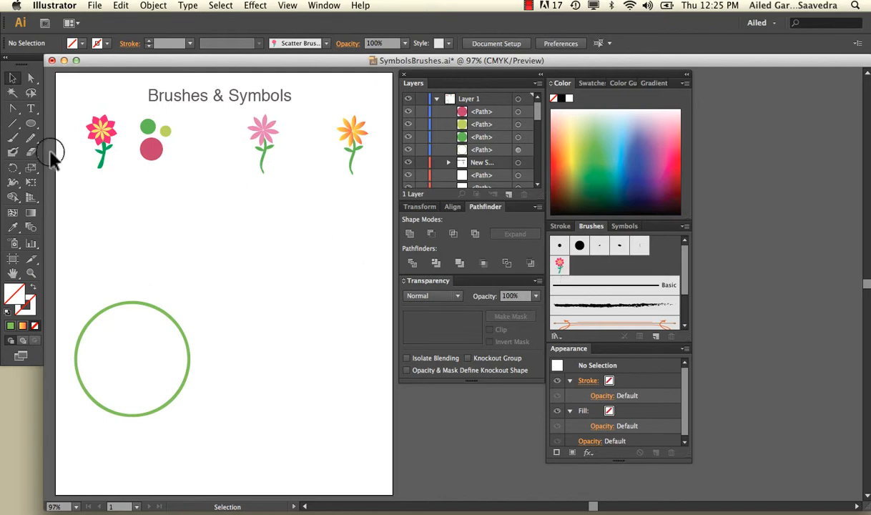
{"action": "left_click", "coordinate": [12, 137]}
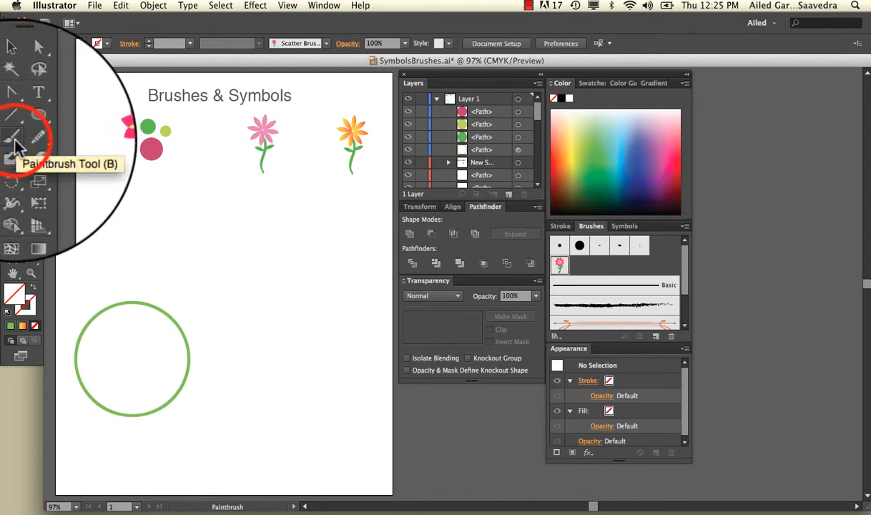
{"action": "left_click", "coordinate": [559, 264]}
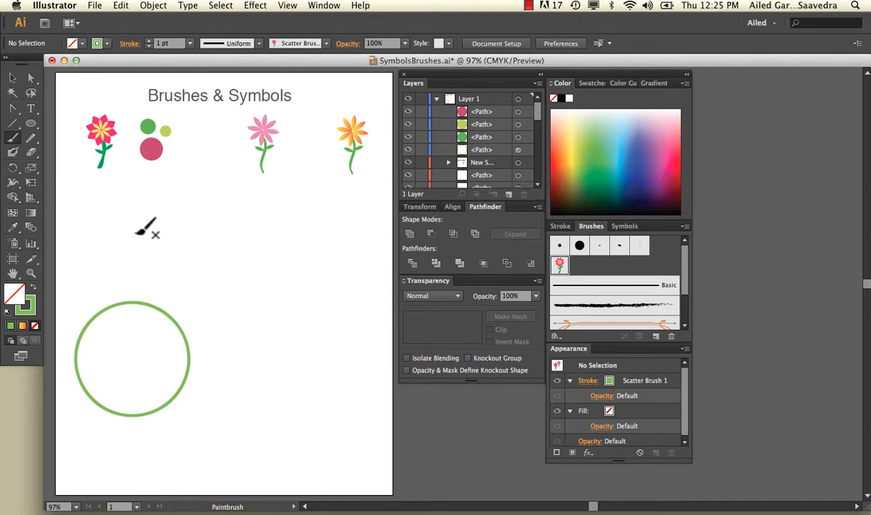
{"action": "left_click_drag", "start_coordinate": [90, 273], "coordinate": [325, 252]}
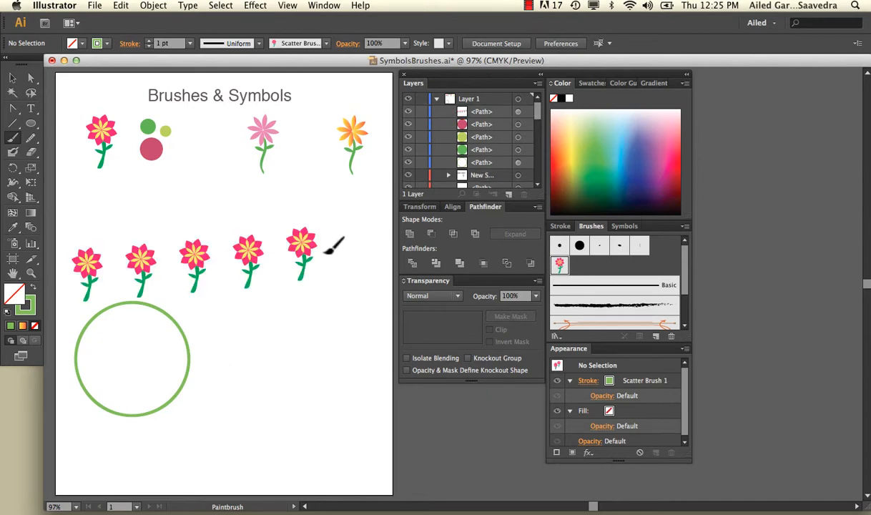
Select the painted flower stroke and move it up, clear of the green circle.
{"action": "left_click", "coordinate": [13, 78]}
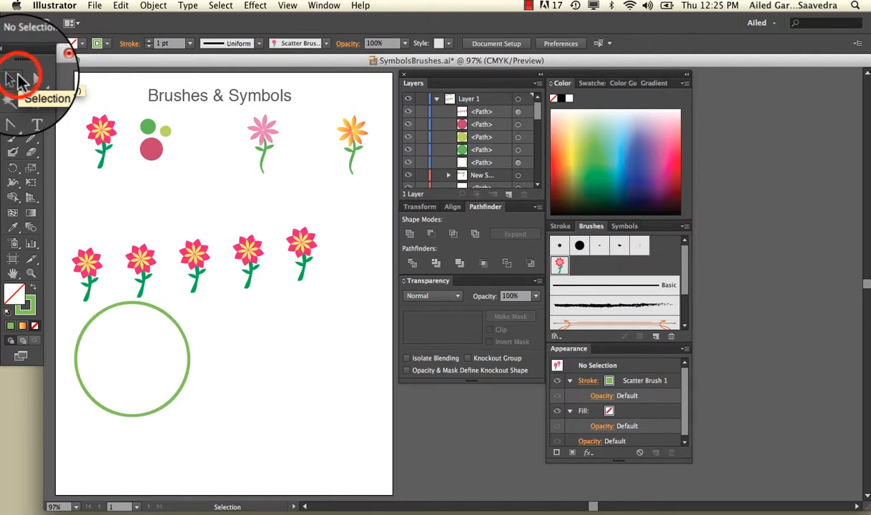
{"action": "left_click", "coordinate": [88, 274]}
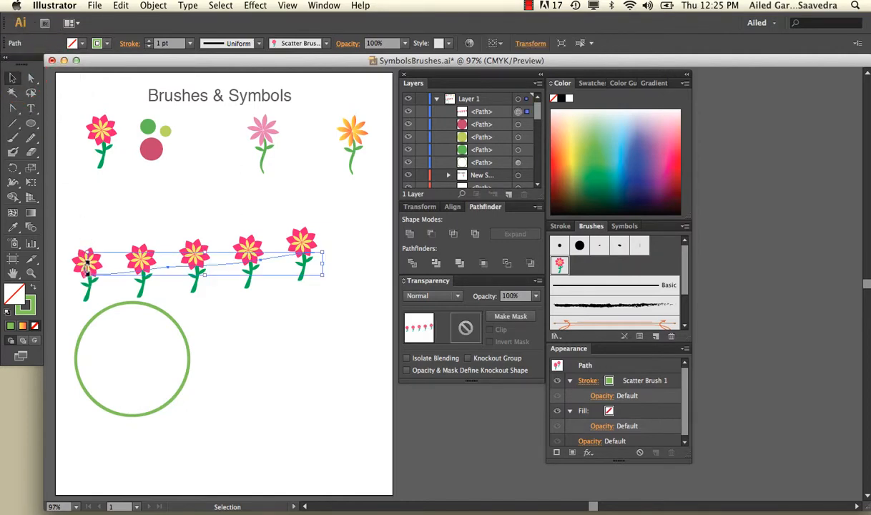
{"action": "left_click", "coordinate": [257, 233]}
{"action": "double_click", "coordinate": [252, 245]}
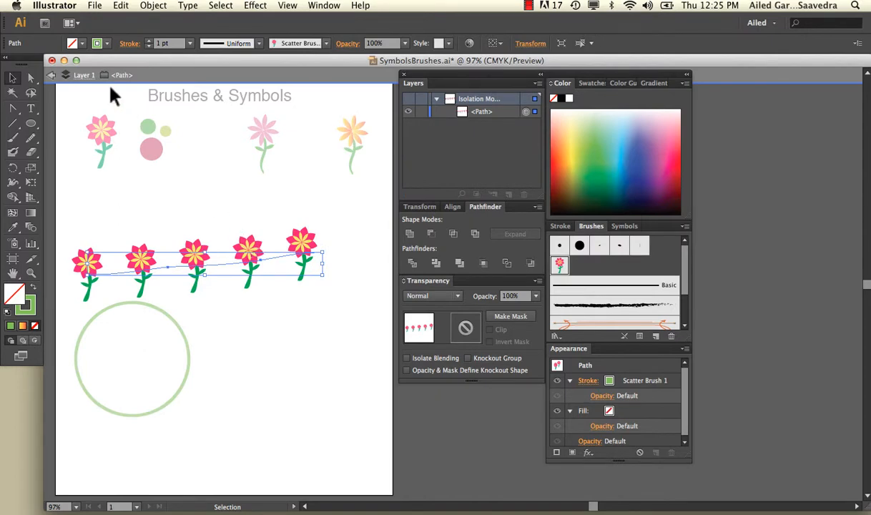
{"action": "left_click", "coordinate": [50, 75]}
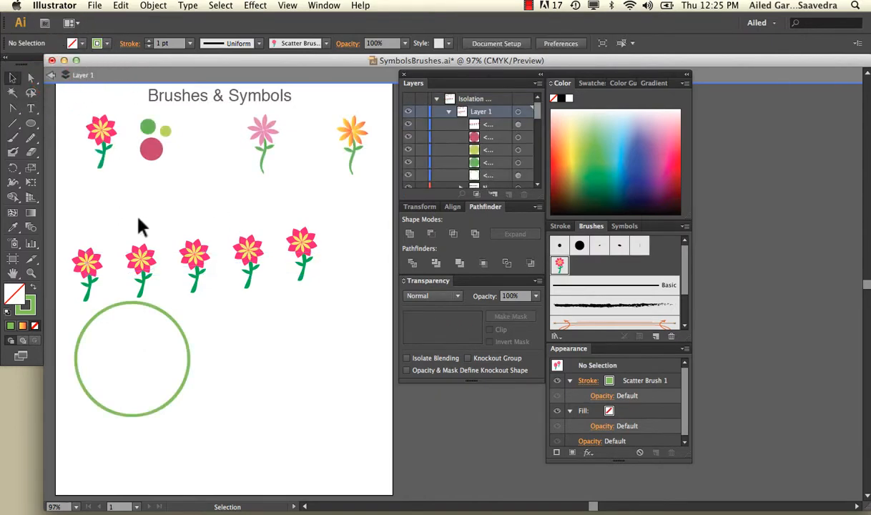
{"action": "left_click", "coordinate": [142, 265]}
{"action": "left_click_drag", "start_coordinate": [143, 275], "coordinate": [145, 238]}
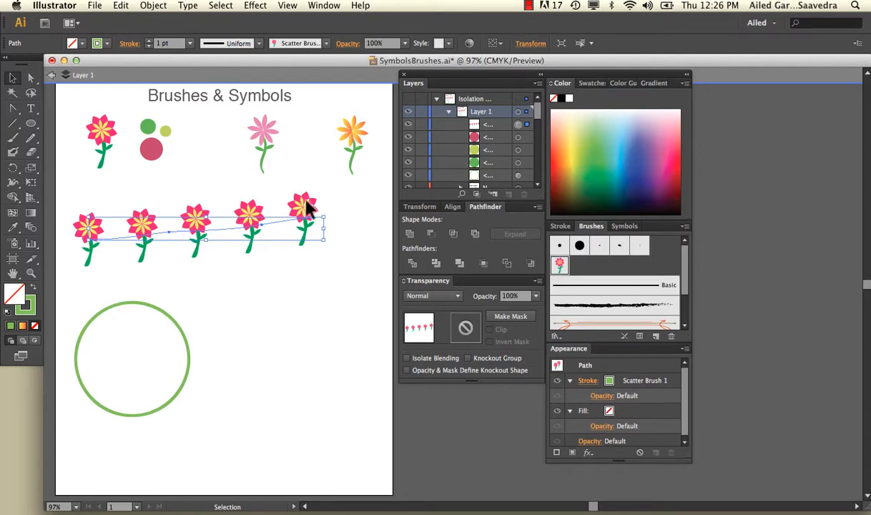
{"action": "left_click", "coordinate": [245, 266]}
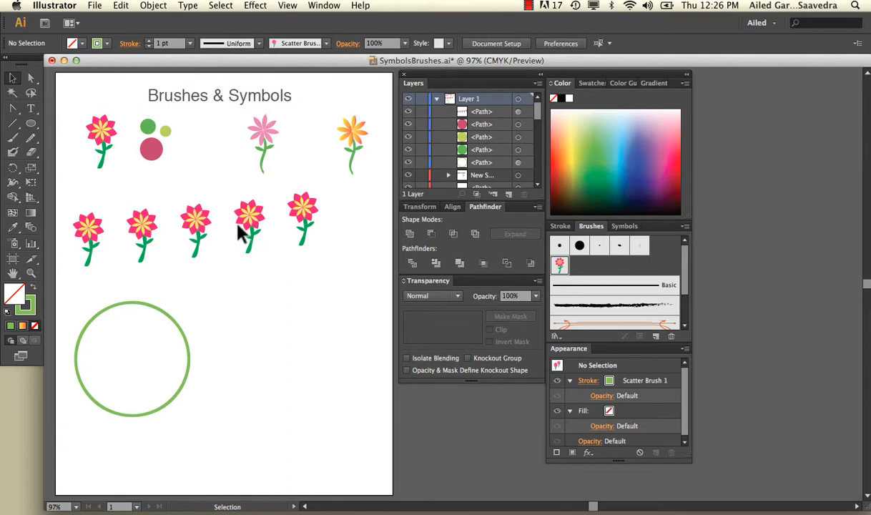
{"action": "left_click_drag", "start_coordinate": [238, 231], "coordinate": [252, 244]}
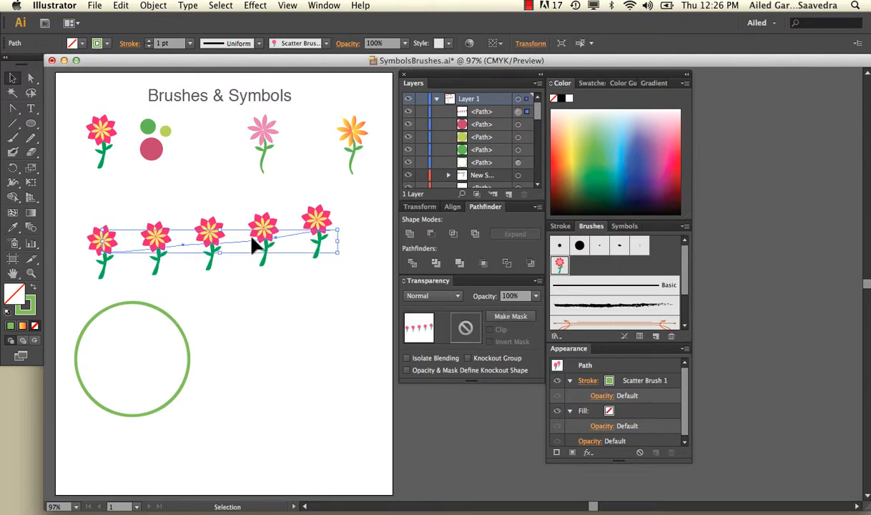
Reshape the flower stroke into a wave by raising the anchor point between its second and third flowers.
{"action": "left_click", "coordinate": [31, 77]}
{"action": "left_click", "coordinate": [184, 259]}
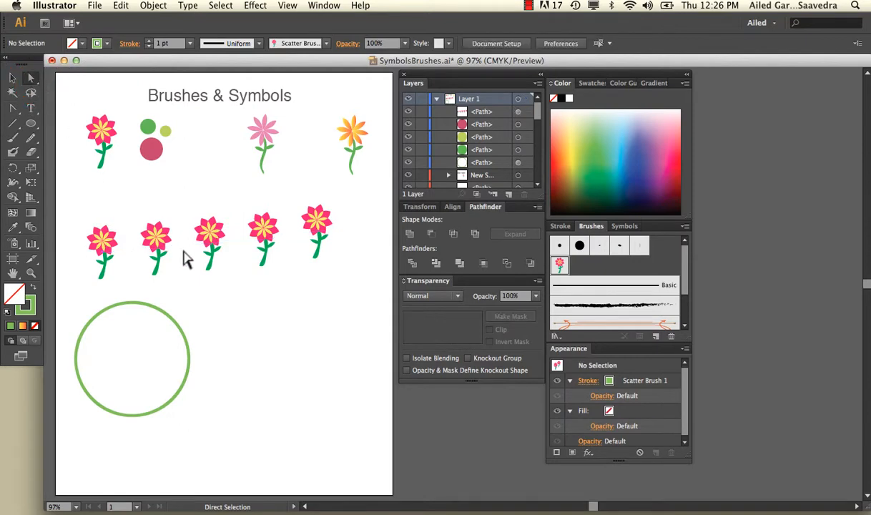
{"action": "left_click_drag", "start_coordinate": [185, 259], "coordinate": [184, 279]}
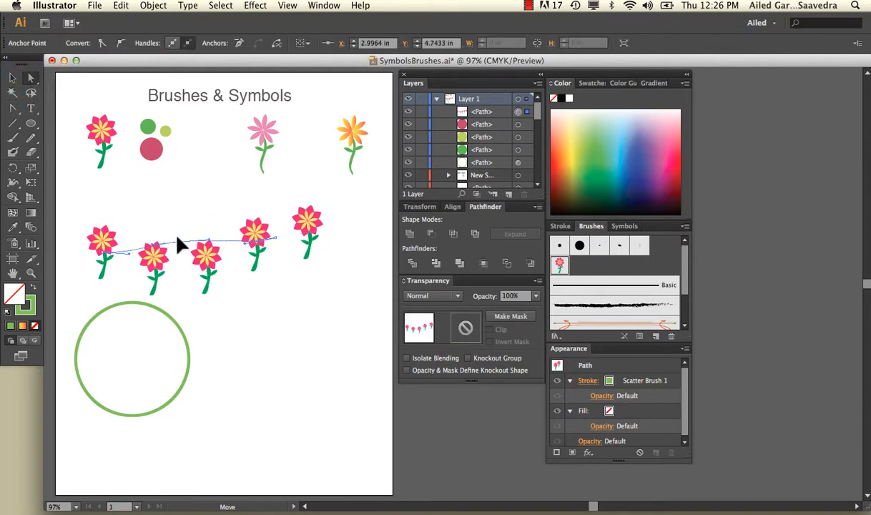
{"action": "left_click_drag", "start_coordinate": [177, 237], "coordinate": [175, 221]}
Try lowering the anchor point between the fourth and fifth flowers, and undo that move.
{"action": "left_click_drag", "start_coordinate": [276, 238], "coordinate": [275, 264]}
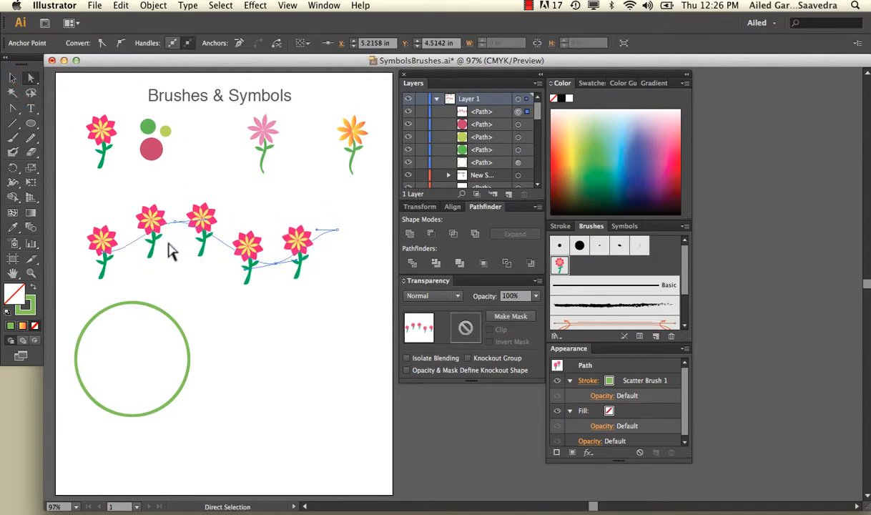
{"action": "key", "text": "super+z"}
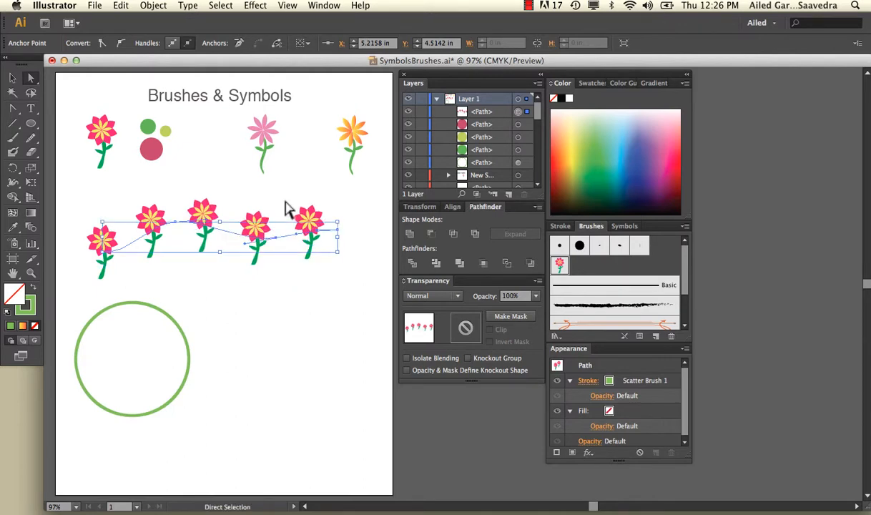
{"action": "key", "text": "super+z"}
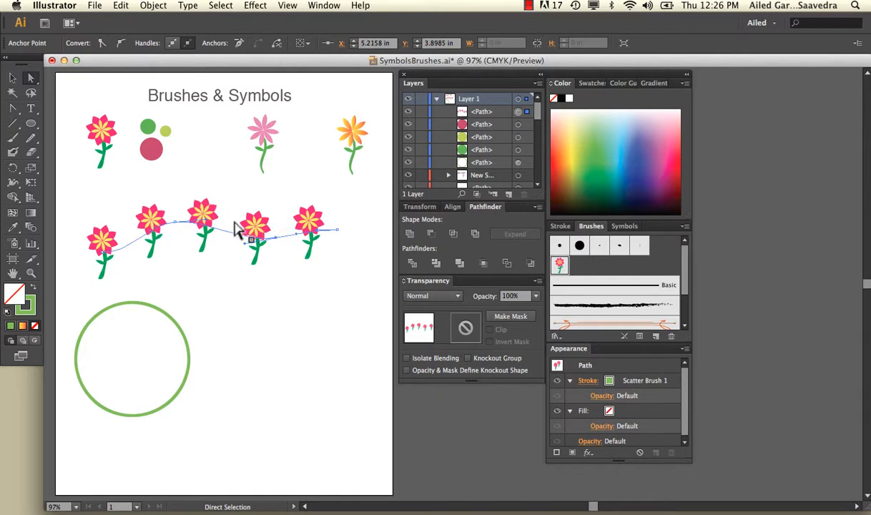
Scale the whole flower stroke down and back up to slightly narrower than its original width.
{"action": "left_click", "coordinate": [13, 78]}
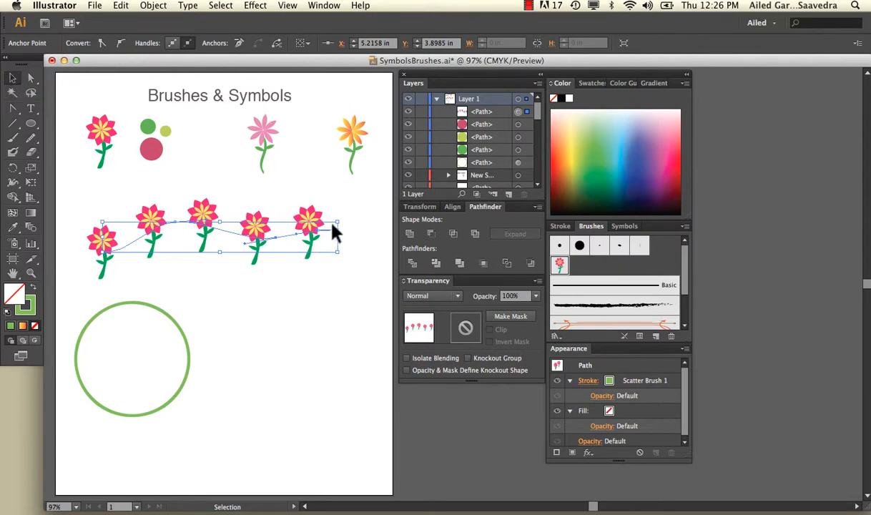
{"action": "mouse_move", "coordinate": [336, 232]}
{"action": "left_mouse_down"}
{"action": "mouse_move", "coordinate": [344, 220]}
{"action": "mouse_move", "coordinate": [243, 254]}
{"action": "left_mouse_up"}
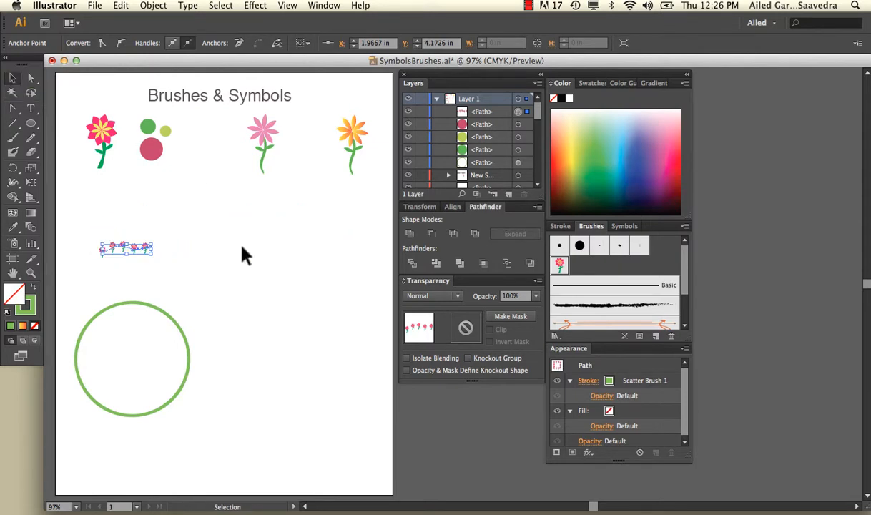
{"action": "mouse_move", "coordinate": [153, 245]}
{"action": "left_mouse_down"}
{"action": "mouse_move", "coordinate": [251, 200]}
{"action": "mouse_move", "coordinate": [253, 207]}
{"action": "left_mouse_up"}
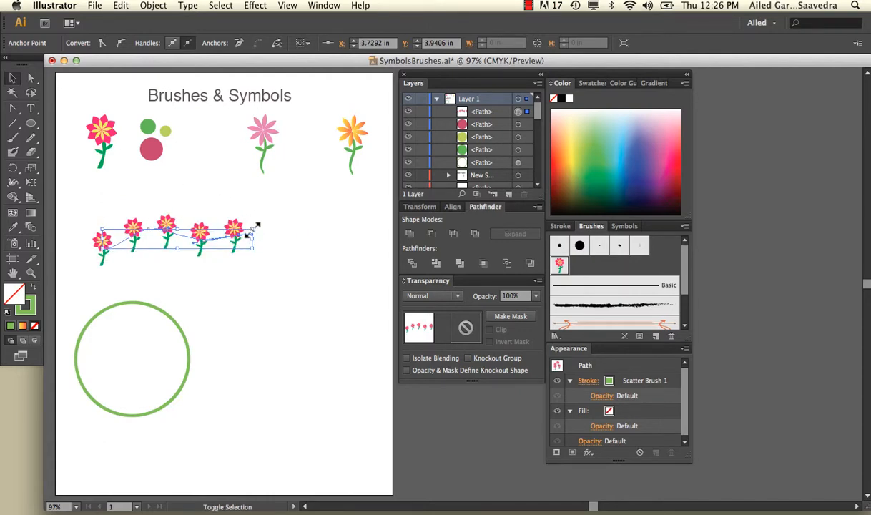
{"action": "mouse_move", "coordinate": [252, 228]}
{"action": "left_mouse_down"}
{"action": "mouse_move", "coordinate": [317, 214]}
{"action": "mouse_move", "coordinate": [317, 221]}
{"action": "left_mouse_up"}
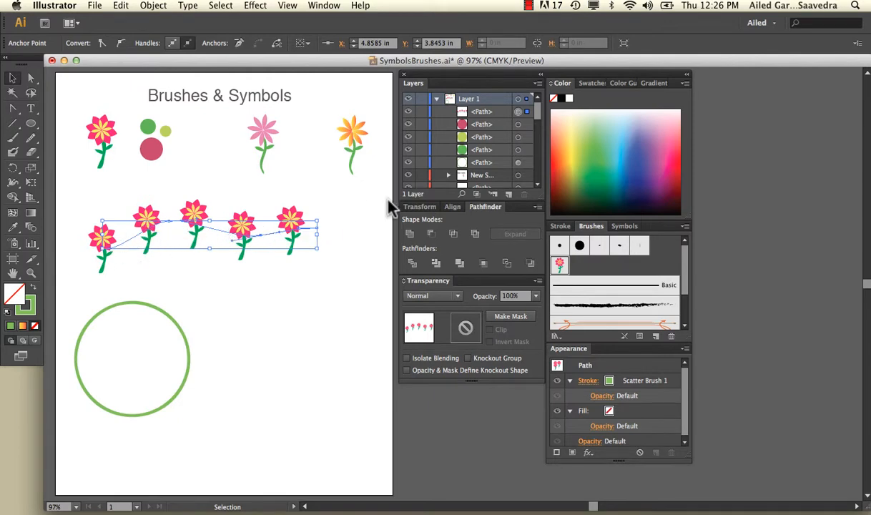
Edit the flower scatter brush with preview on, setting size to 55%, spacing to 43% and scatter to 0%.
{"action": "double_click", "coordinate": [560, 266]}
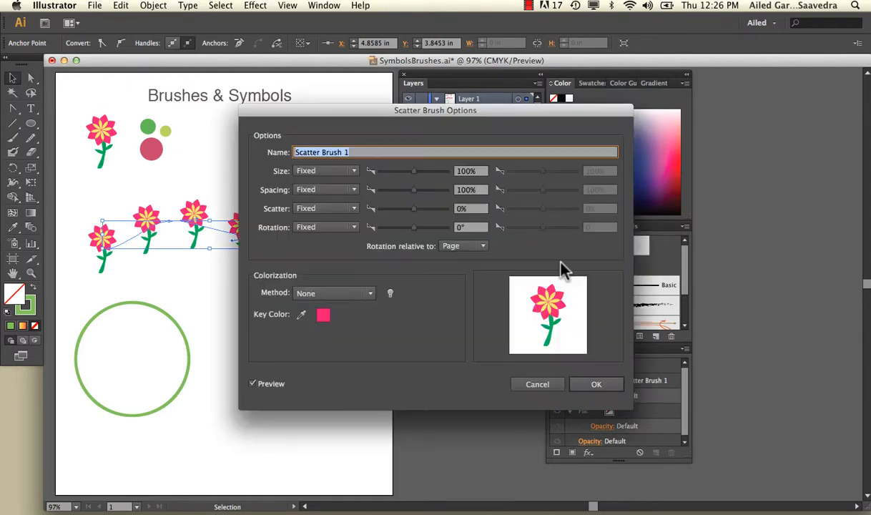
{"action": "left_click_drag", "start_coordinate": [392, 114], "coordinate": [510, 76]}
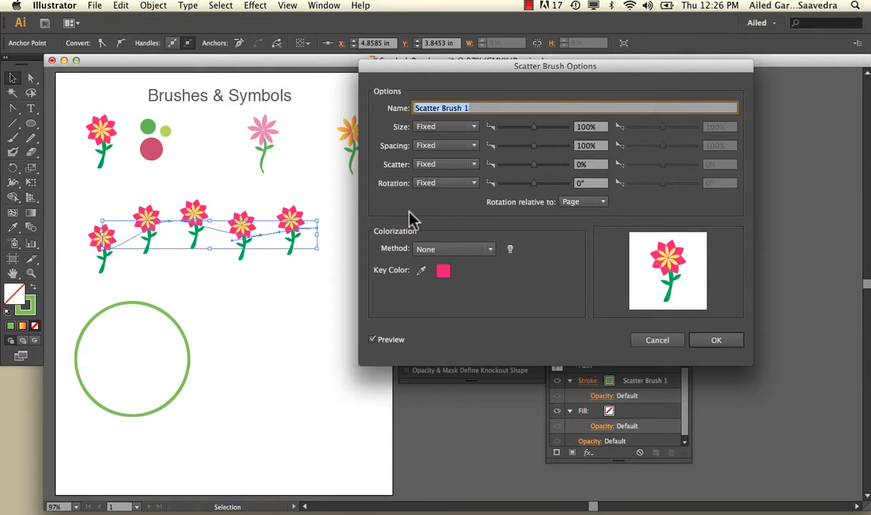
{"action": "left_click_drag", "start_coordinate": [529, 128], "coordinate": [515, 127]}
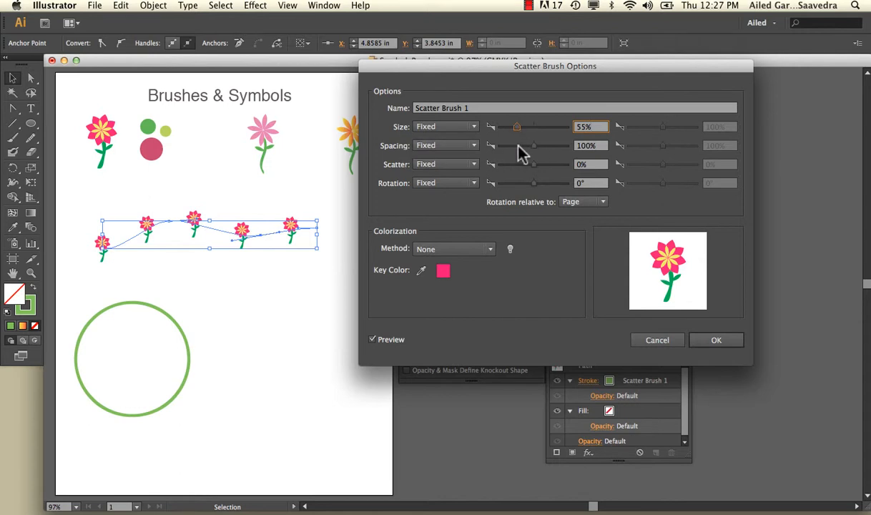
{"action": "left_click", "coordinate": [515, 146]}
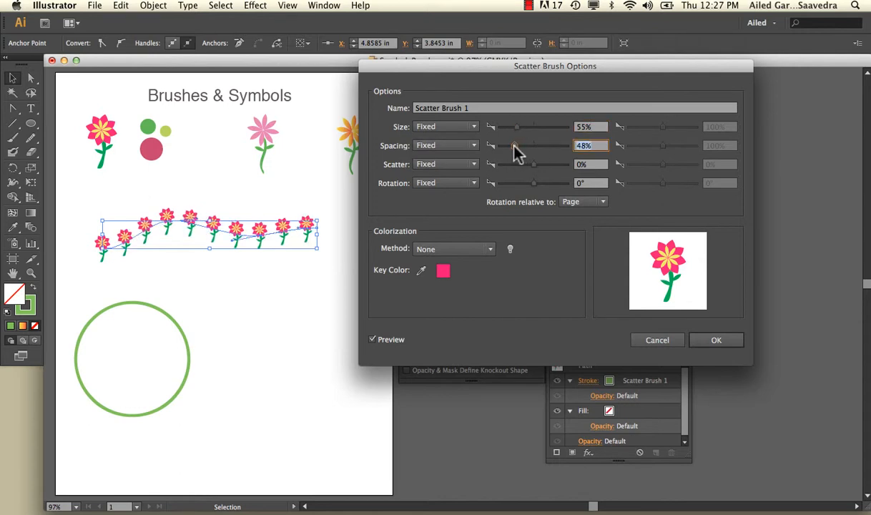
{"action": "mouse_move", "coordinate": [515, 145]}
{"action": "left_mouse_down"}
{"action": "mouse_move", "coordinate": [525, 171]}
{"action": "mouse_move", "coordinate": [536, 171]}
{"action": "left_mouse_up"}
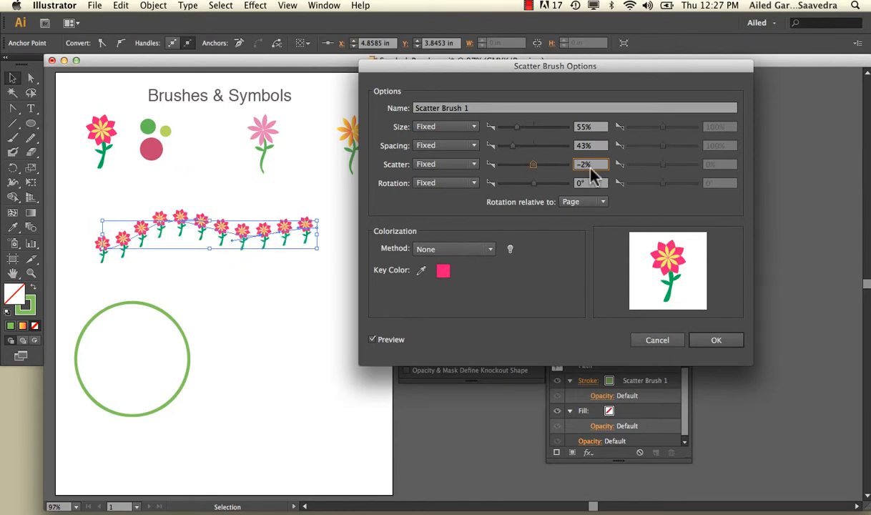
{"action": "type", "text": "0"}
Set the flower scatter brush's rotation to 22° and make the rotation relative to the path.
{"action": "left_click", "coordinate": [581, 183]}
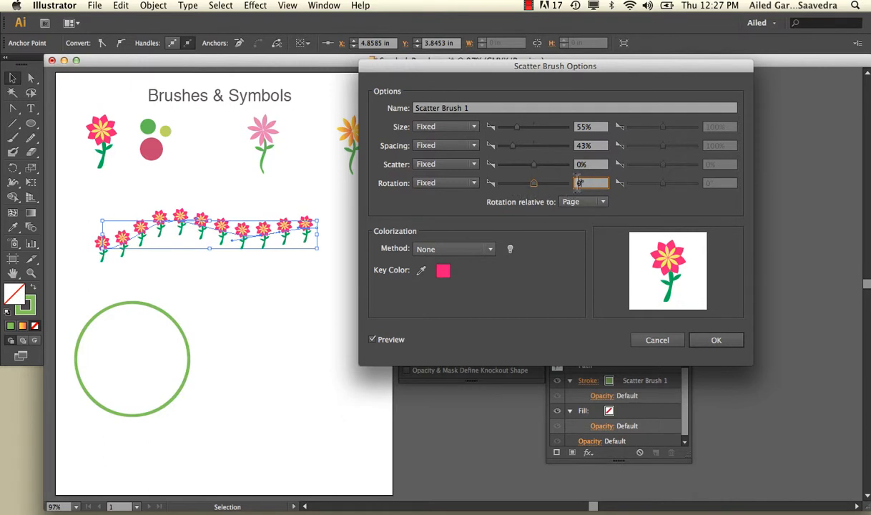
{"action": "left_click_drag", "start_coordinate": [535, 184], "coordinate": [538, 183]}
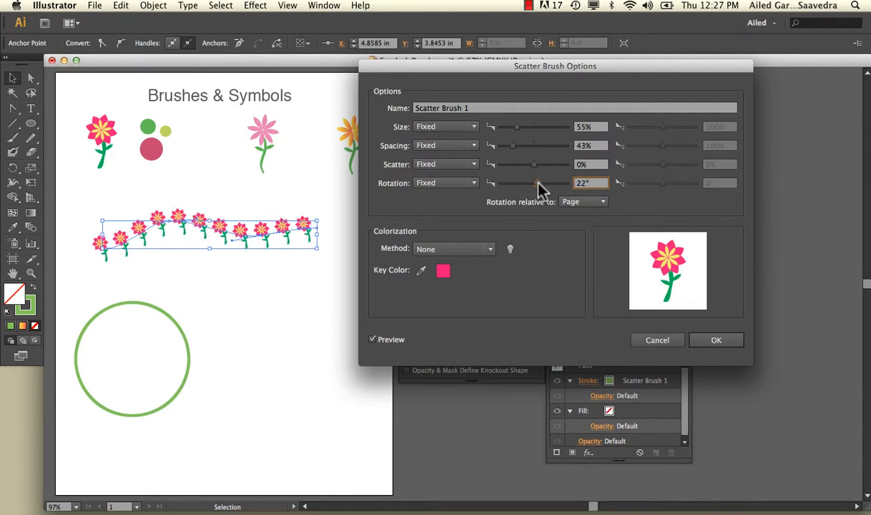
{"action": "left_click", "coordinate": [591, 202]}
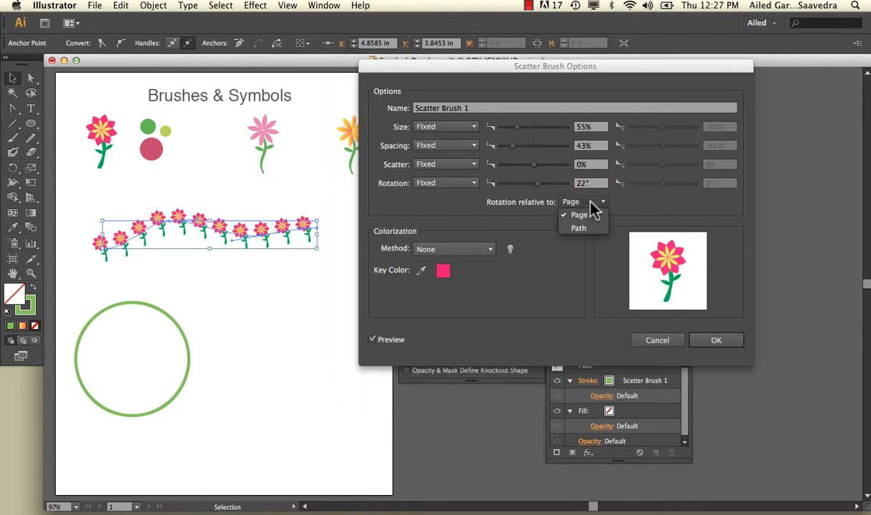
{"action": "left_click", "coordinate": [592, 230]}
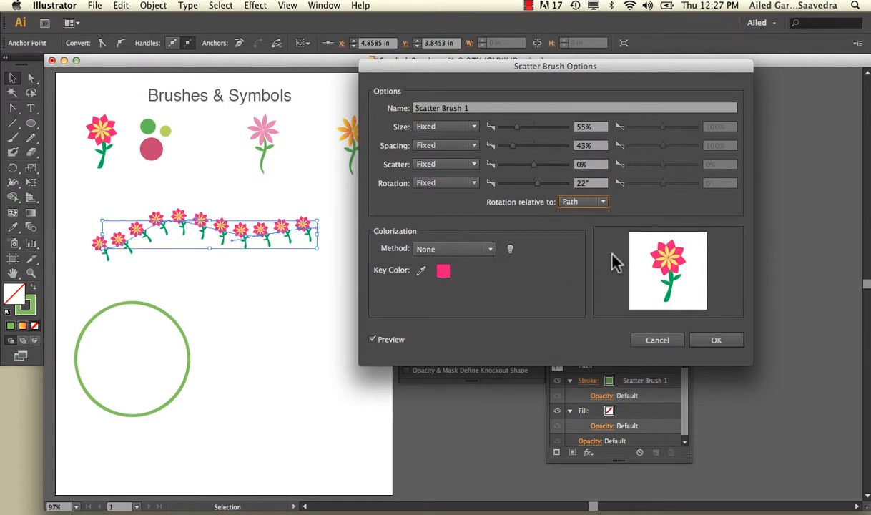
Apply the edited scatter brush options to the existing strokes and move the flower stroke up, just below the source artwork.
{"action": "left_click", "coordinate": [713, 342]}
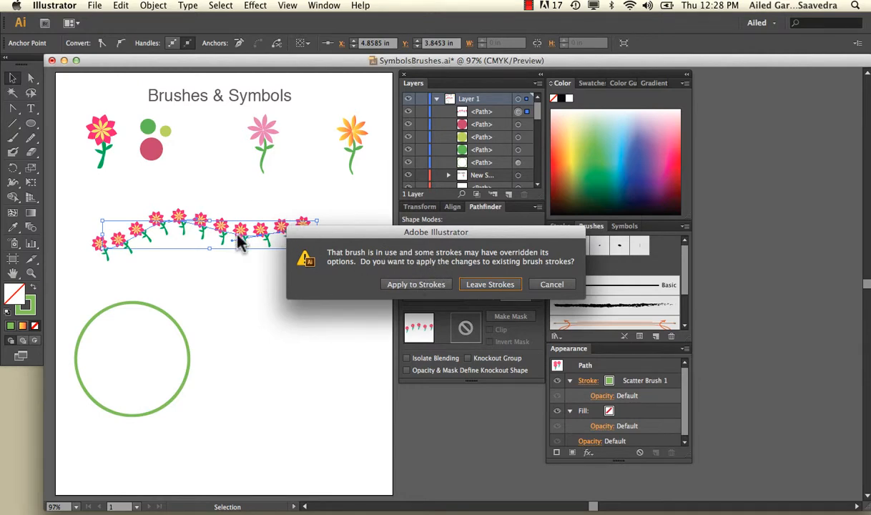
{"action": "left_click", "coordinate": [477, 289]}
{"action": "left_click", "coordinate": [433, 286]}
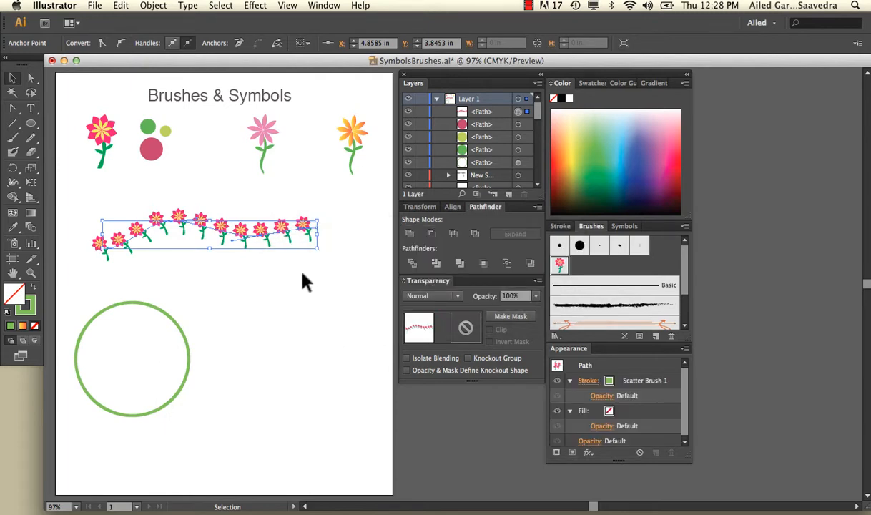
{"action": "left_click", "coordinate": [282, 268]}
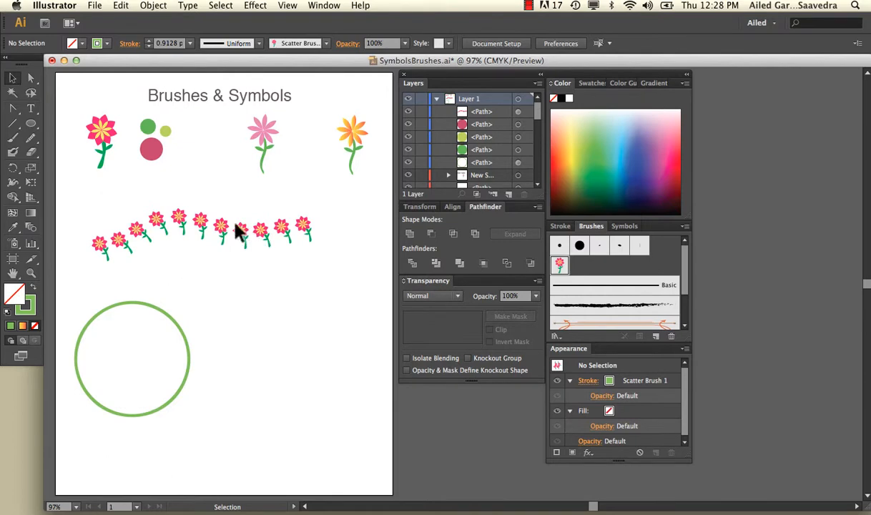
{"action": "mouse_move", "coordinate": [224, 233]}
{"action": "left_mouse_down"}
{"action": "mouse_move", "coordinate": [218, 187]}
{"action": "mouse_move", "coordinate": [180, 194]}
{"action": "left_mouse_up"}
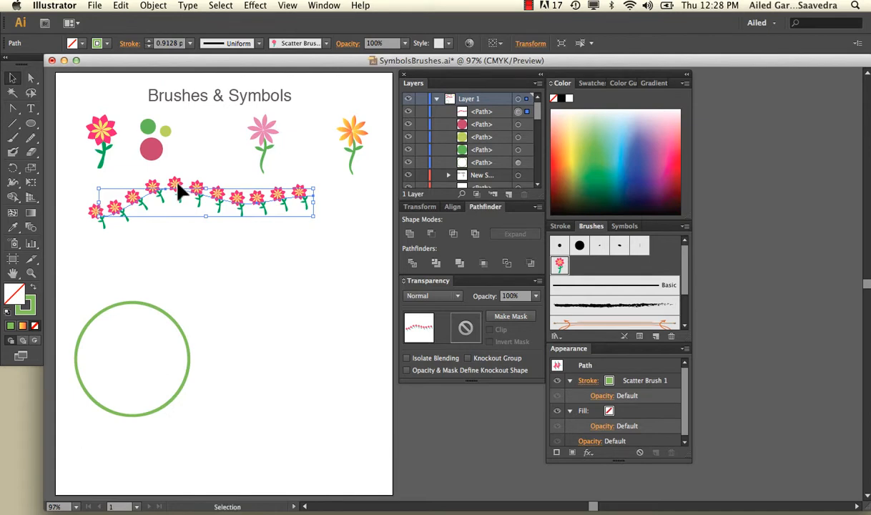
Create an art brush from the pink flower with yellow centre, with its direction pointing up and Scale Proportionately, and deselect the artwork.
{"action": "left_click_drag", "start_coordinate": [94, 118], "coordinate": [119, 171]}
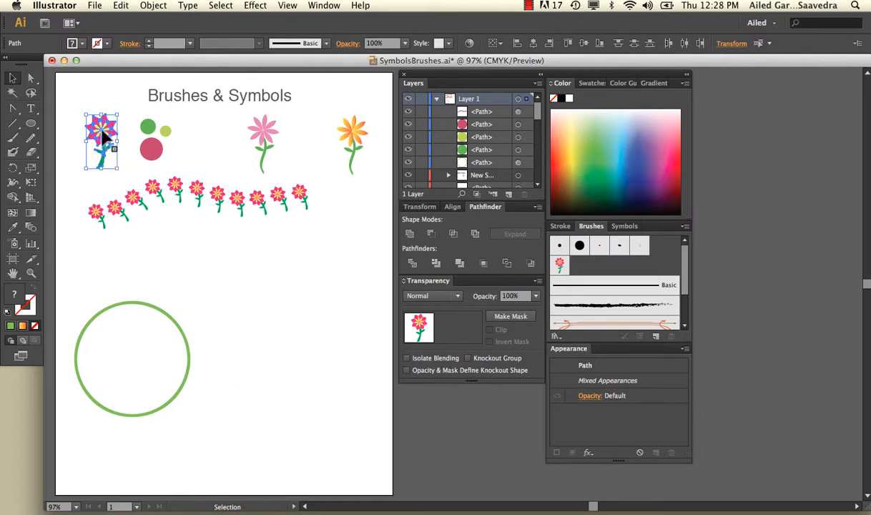
{"action": "mouse_move", "coordinate": [102, 134]}
{"action": "left_mouse_down"}
{"action": "mouse_move", "coordinate": [607, 258]}
{"action": "mouse_move", "coordinate": [580, 267]}
{"action": "left_mouse_up"}
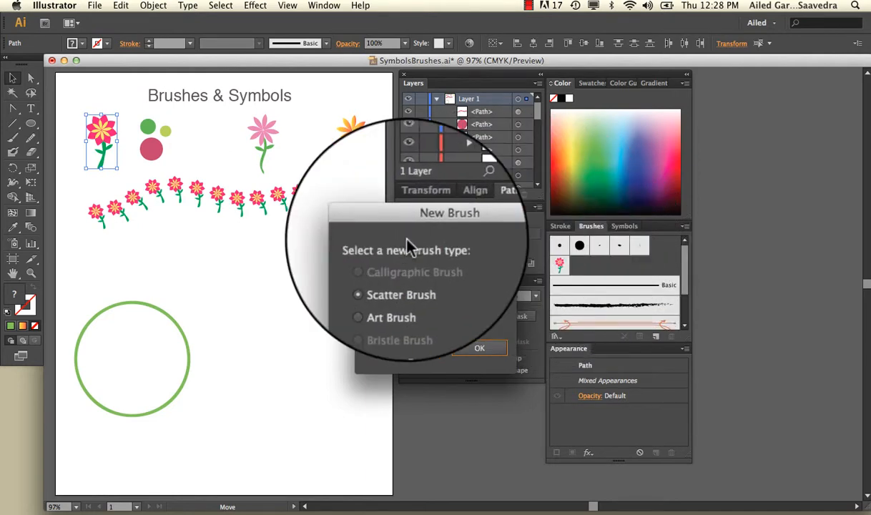
{"action": "left_click", "coordinate": [400, 293]}
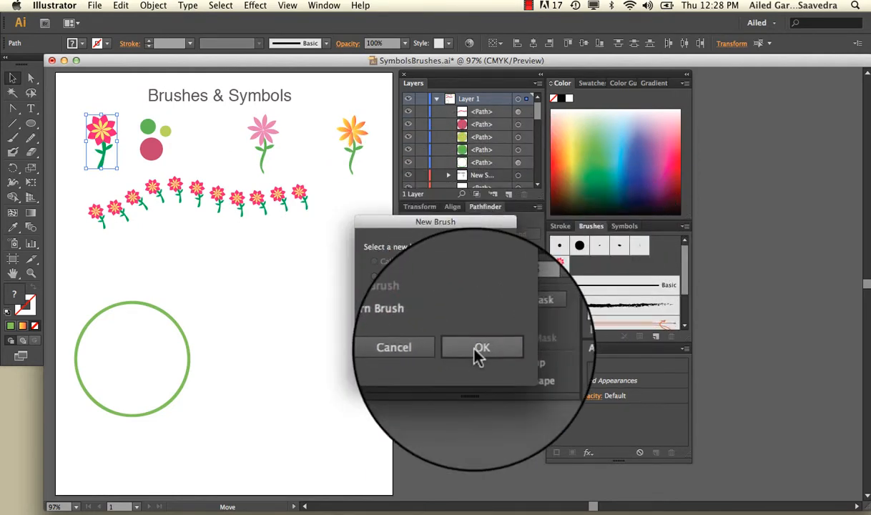
{"action": "left_click", "coordinate": [465, 354]}
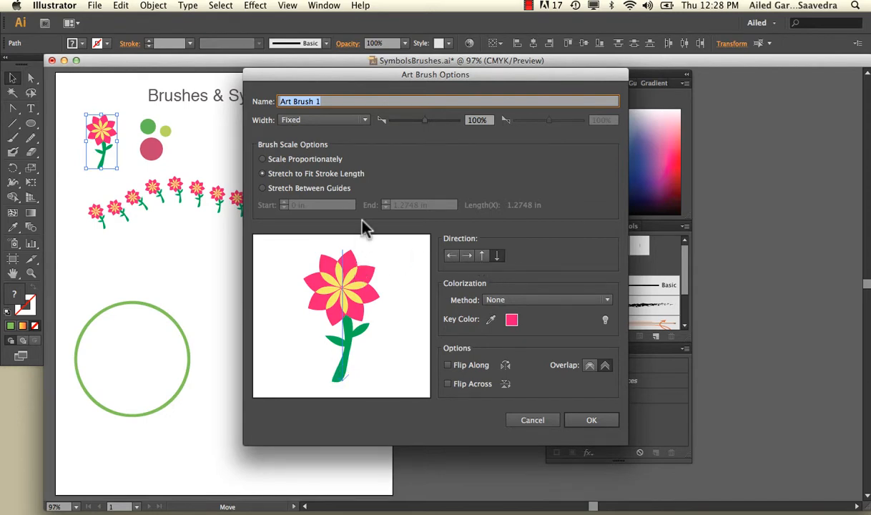
{"action": "left_click", "coordinate": [484, 255]}
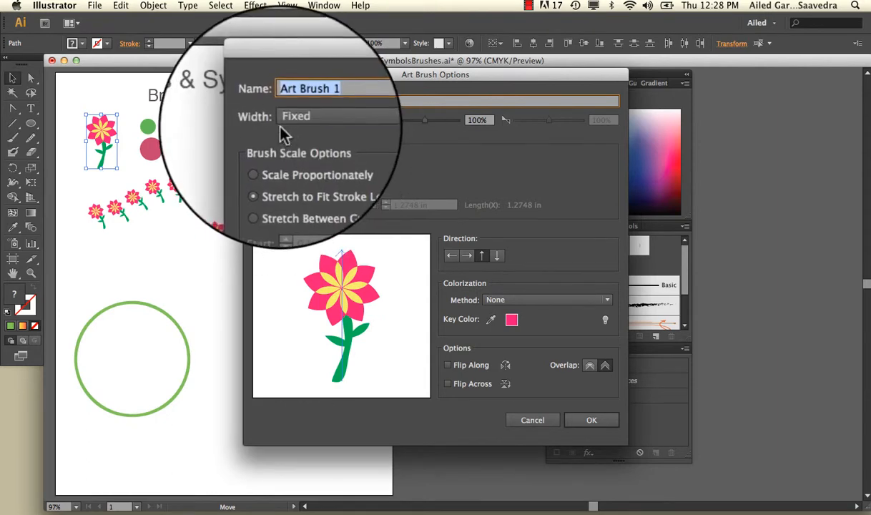
{"action": "left_click", "coordinate": [291, 164]}
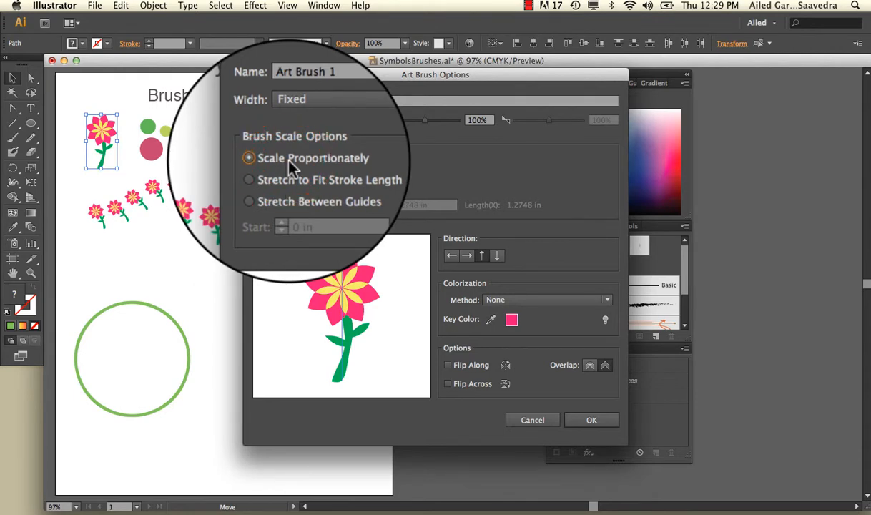
{"action": "left_click", "coordinate": [583, 420]}
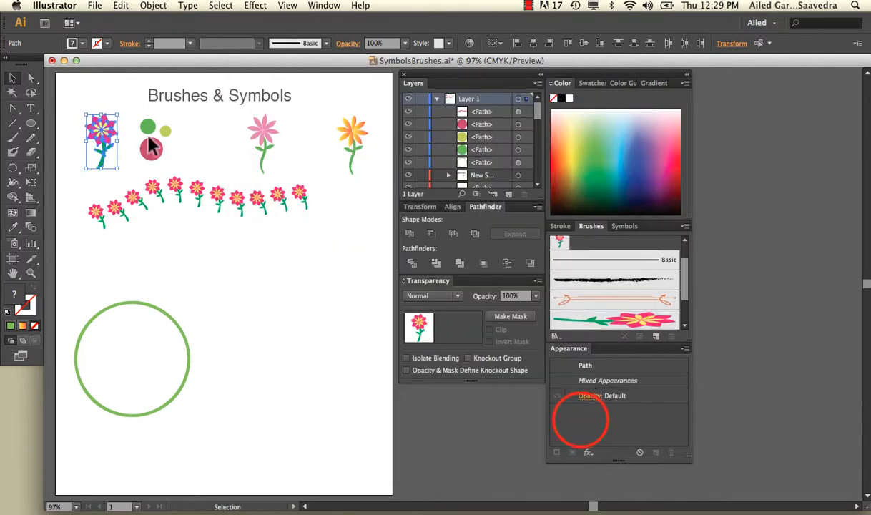
{"action": "left_click", "coordinate": [155, 242]}
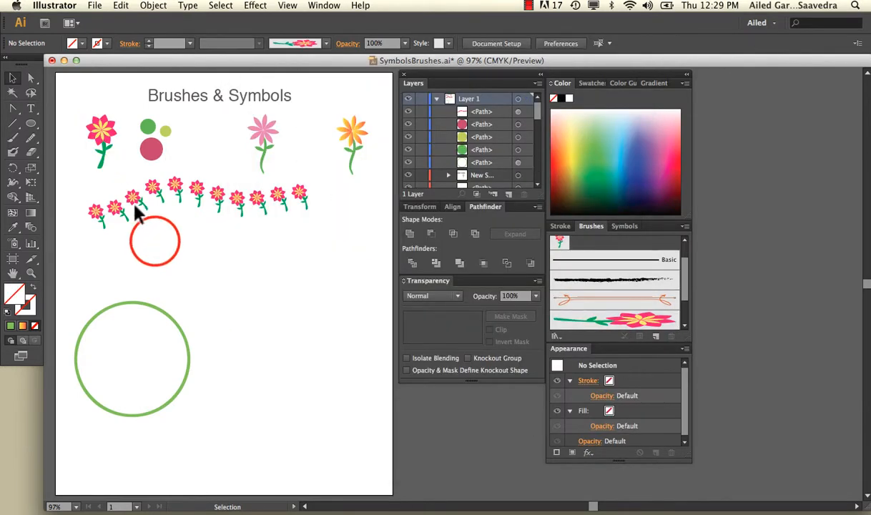
Paint a cluster of seven upright flowers of varying sizes below the flower row, using the Paintbrush with the flower art brush.
{"action": "left_click", "coordinate": [18, 141]}
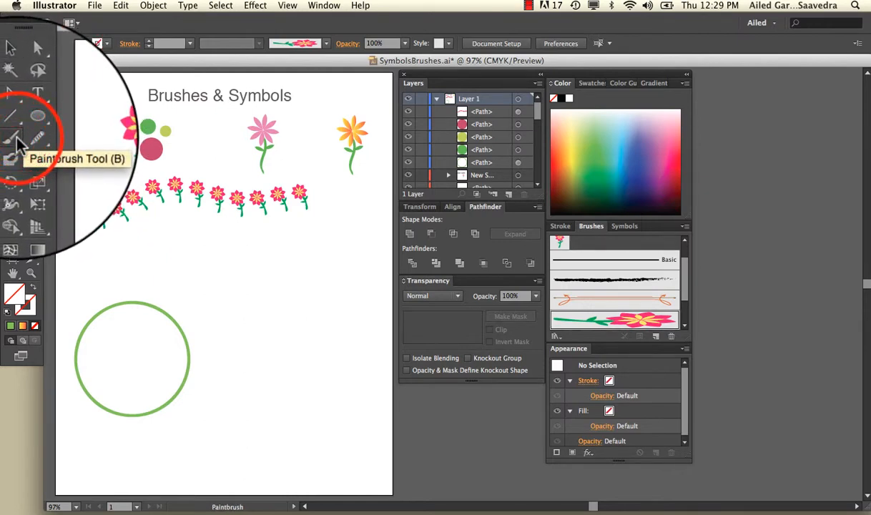
{"action": "scroll", "coordinate": [622, 283], "scroll_direction": "down", "scroll_amount": 2}
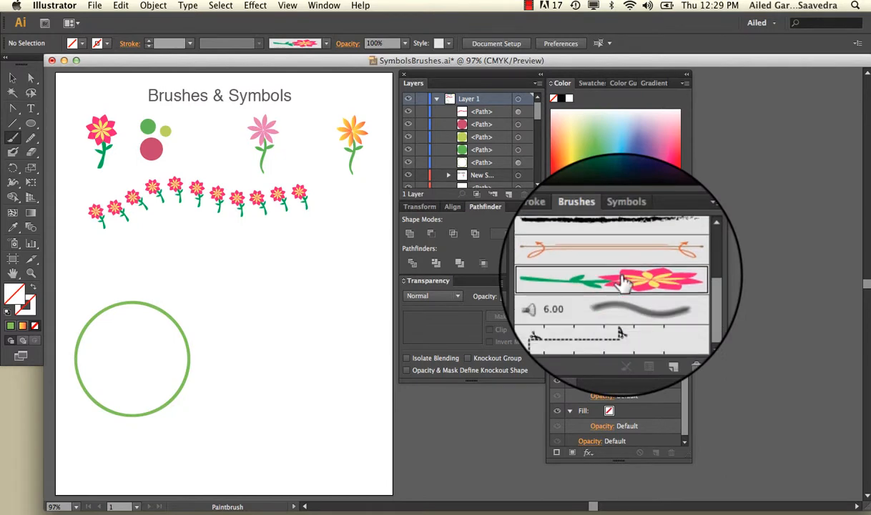
{"action": "left_click", "coordinate": [624, 283]}
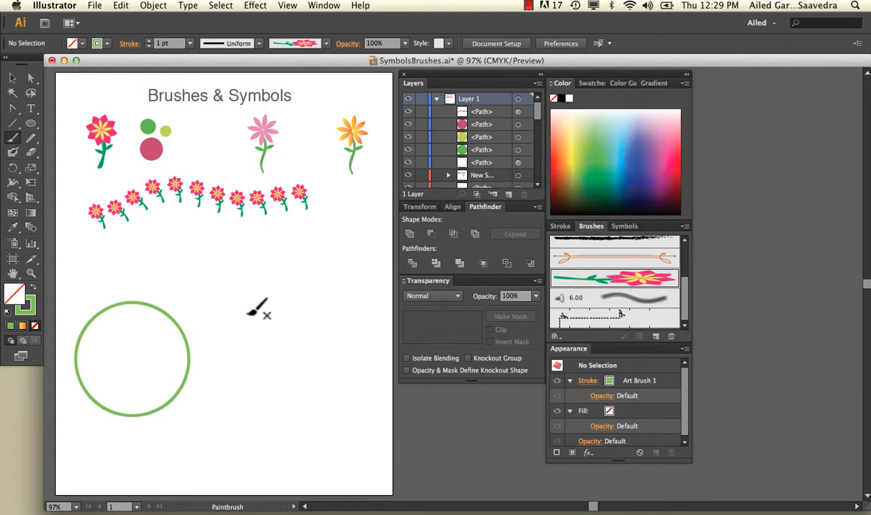
{"action": "left_click_drag", "start_coordinate": [223, 327], "coordinate": [226, 280]}
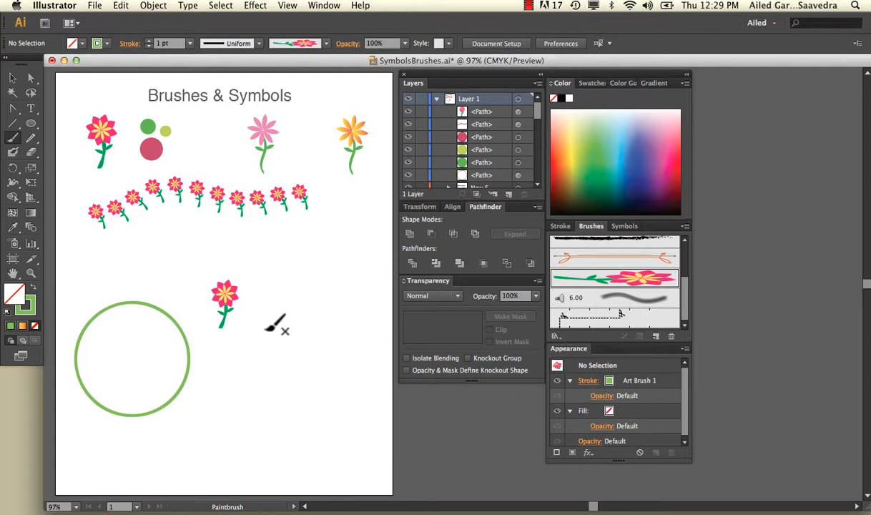
{"action": "left_click_drag", "start_coordinate": [266, 329], "coordinate": [265, 307]}
{"action": "left_click_drag", "start_coordinate": [267, 259], "coordinate": [272, 226]}
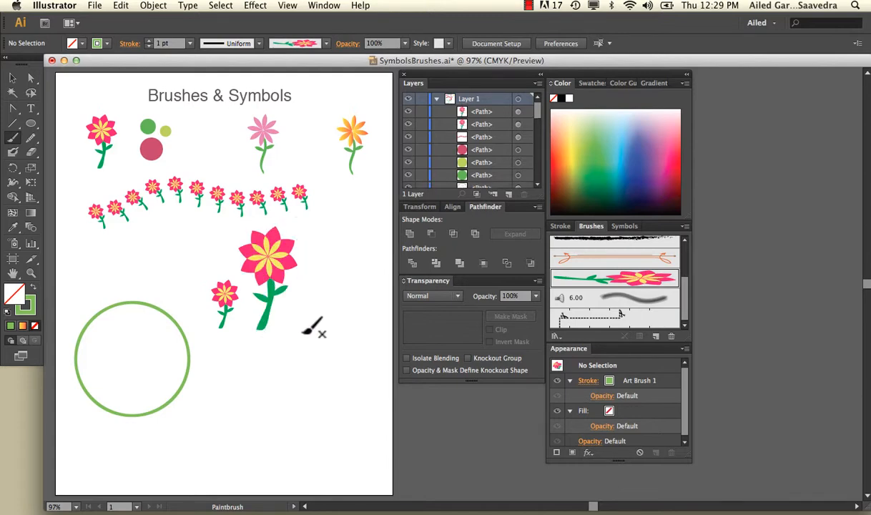
{"action": "left_click_drag", "start_coordinate": [302, 245], "coordinate": [301, 191]}
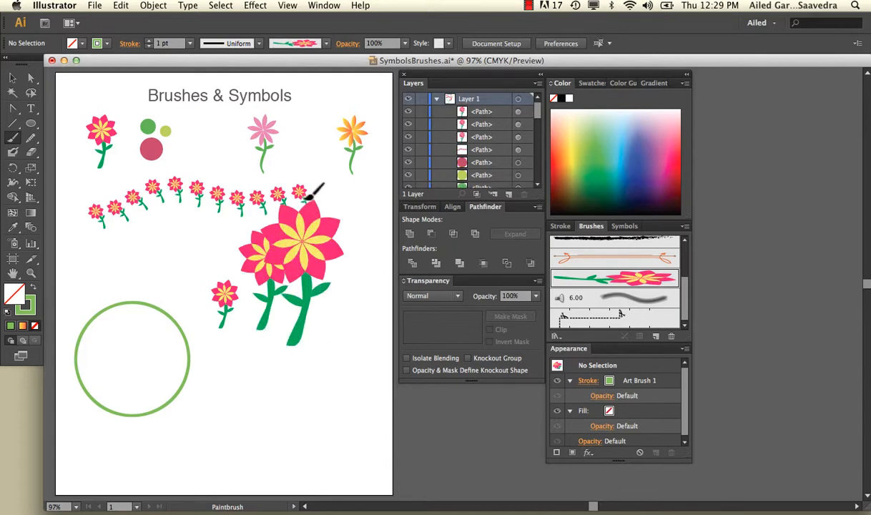
{"action": "left_click_drag", "start_coordinate": [272, 345], "coordinate": [272, 292]}
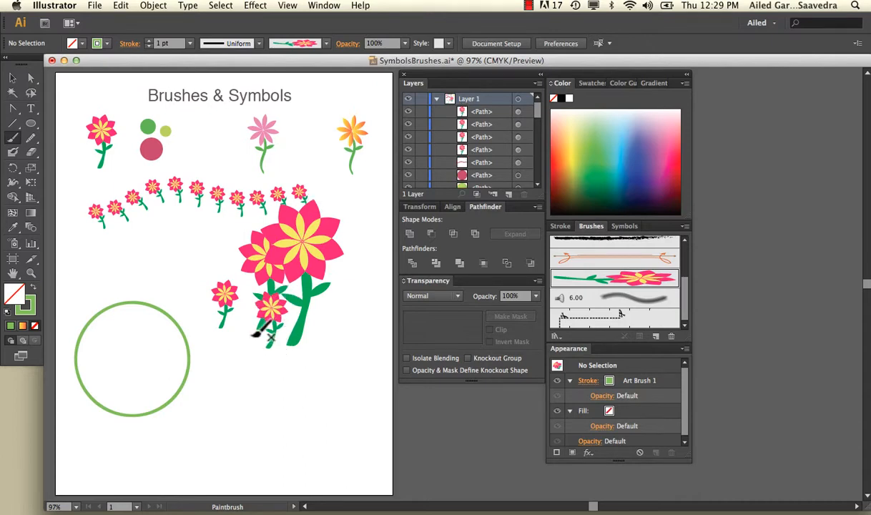
{"action": "left_click_drag", "start_coordinate": [243, 341], "coordinate": [244, 292]}
{"action": "left_click_drag", "start_coordinate": [234, 350], "coordinate": [239, 259]}
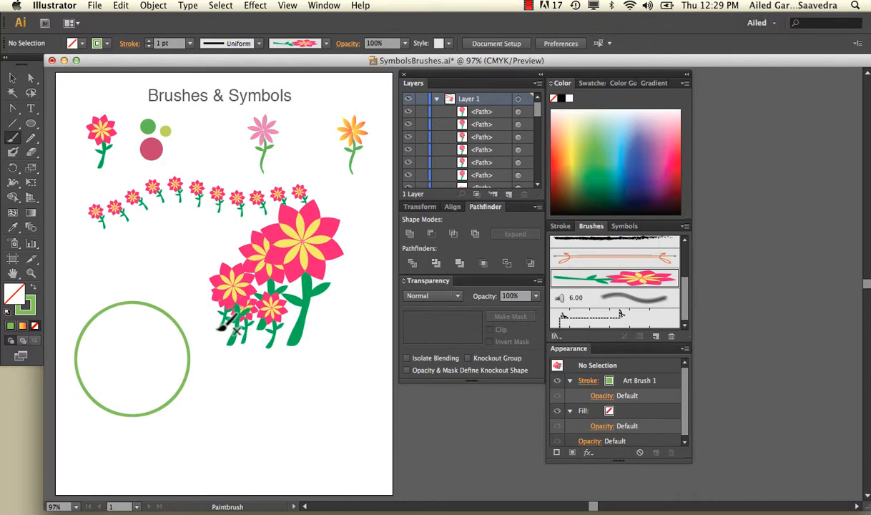
{"action": "mouse_move", "coordinate": [209, 320]}
{"action": "left_mouse_down"}
{"action": "mouse_move", "coordinate": [226, 250]}
{"action": "mouse_move", "coordinate": [226, 198]}
{"action": "left_mouse_up"}
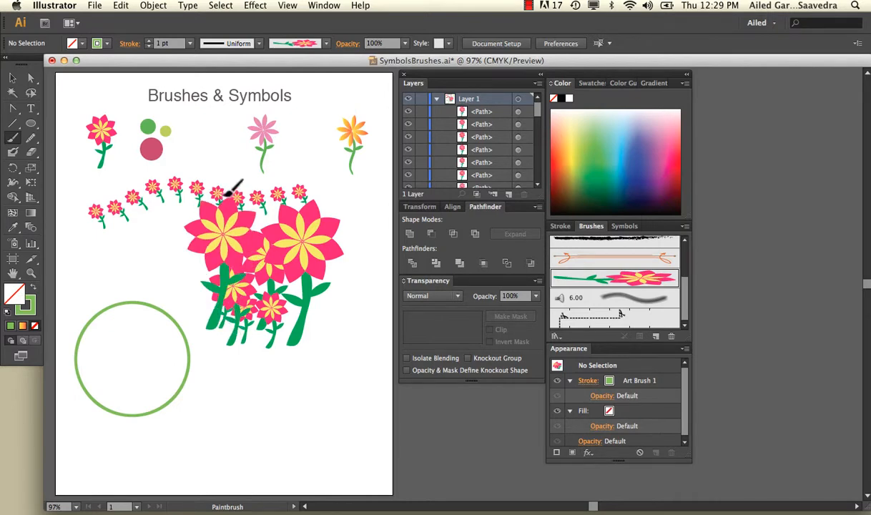
Send the last painted large flower to the back, shift it slightly left, and deselect it.
{"action": "left_click", "coordinate": [12, 77]}
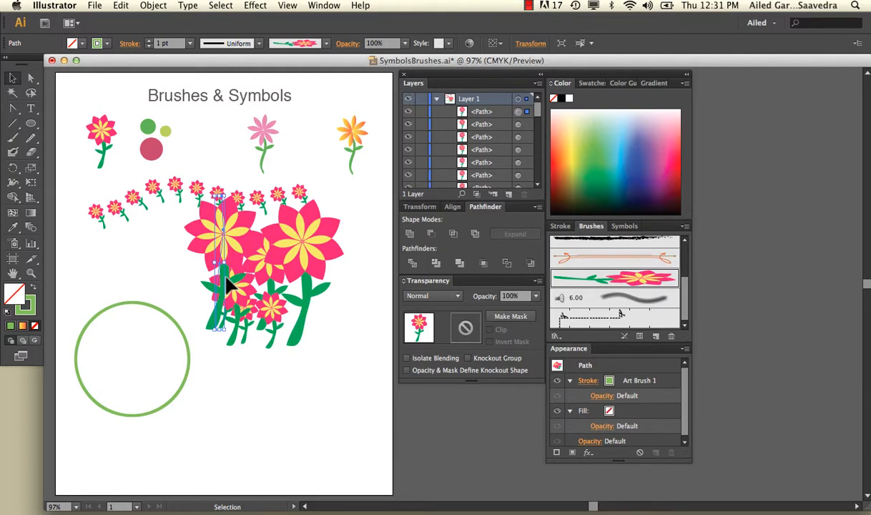
{"action": "right_click", "coordinate": [228, 284]}
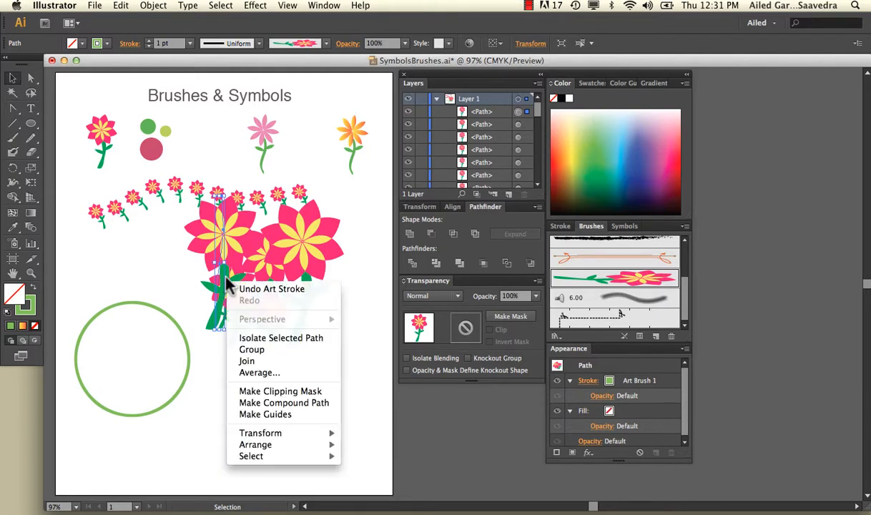
{"action": "mouse_move", "coordinate": [269, 446]}
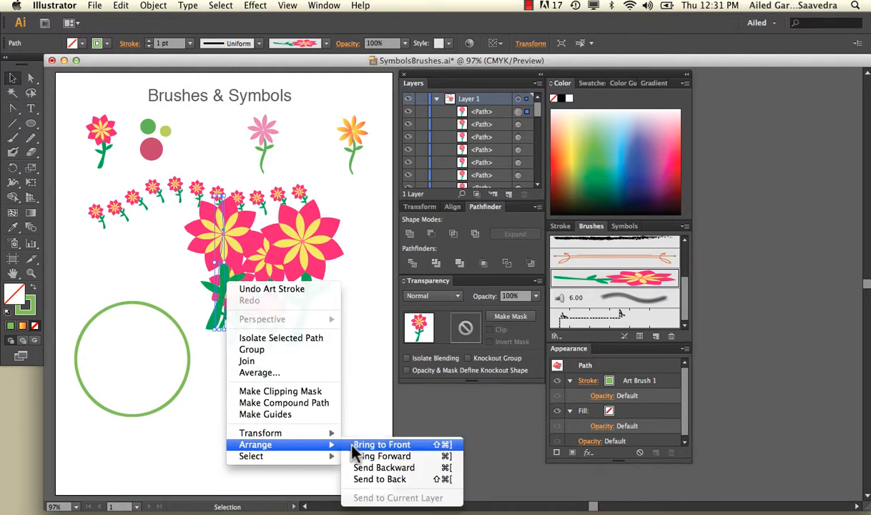
{"action": "left_click", "coordinate": [365, 479]}
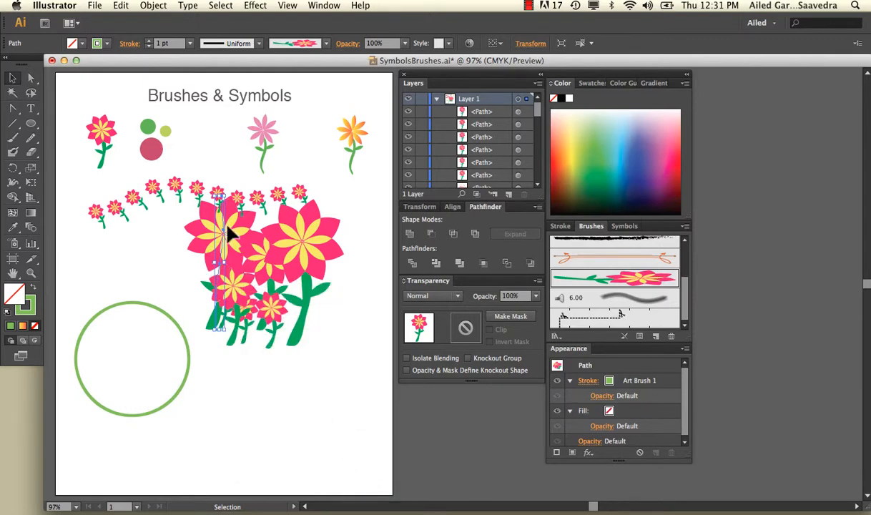
{"action": "left_click", "coordinate": [167, 241]}
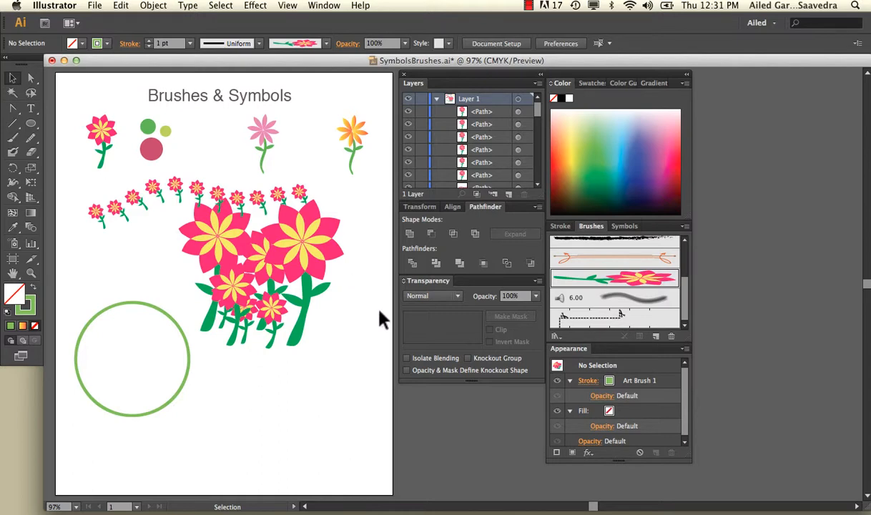
Change the flower art brush's scale option to Stretch to Fit Stroke Length, leaving the existing strokes as they are.
{"action": "left_click", "coordinate": [596, 278]}
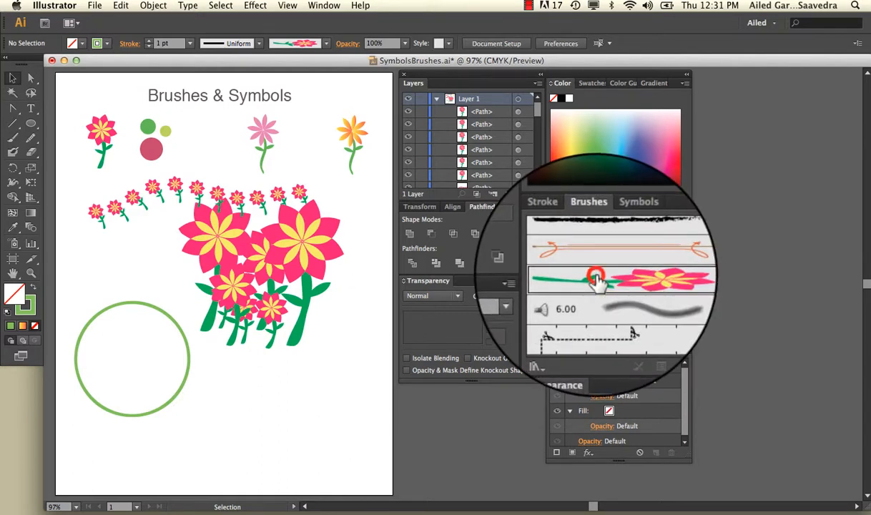
{"action": "double_click", "coordinate": [596, 278]}
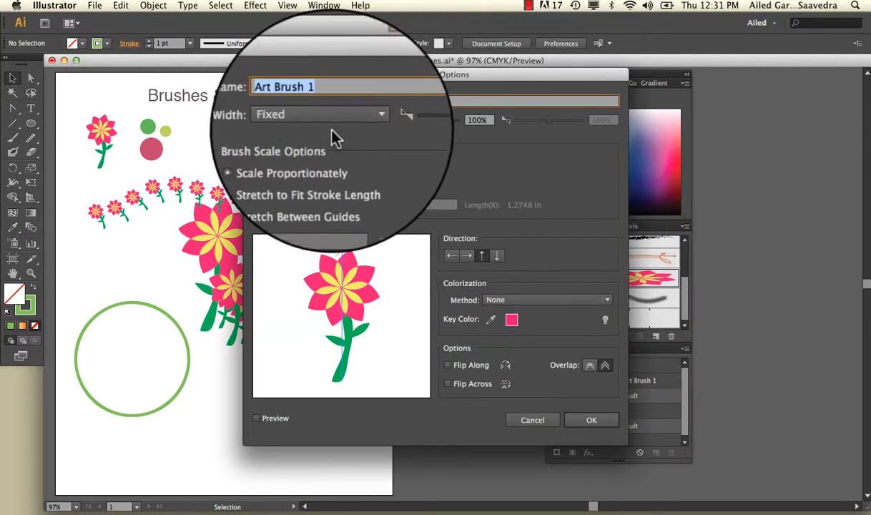
{"action": "left_click", "coordinate": [336, 180]}
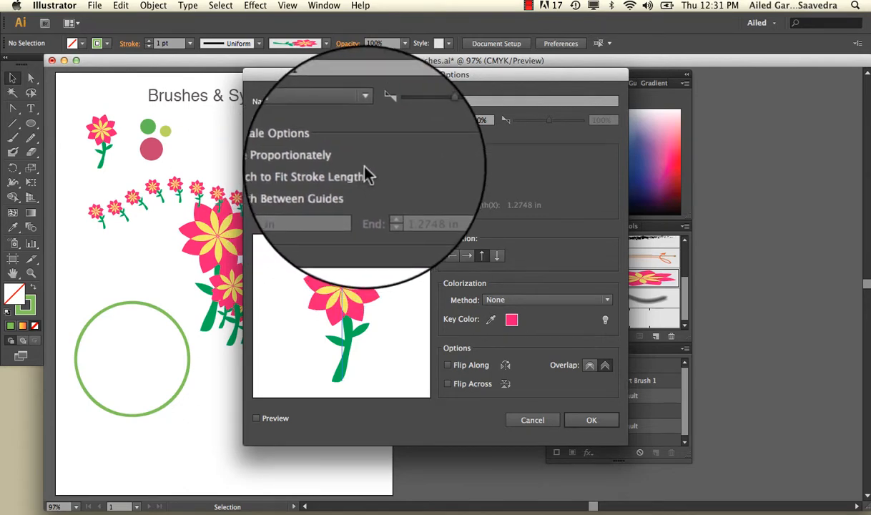
{"action": "left_click", "coordinate": [580, 420]}
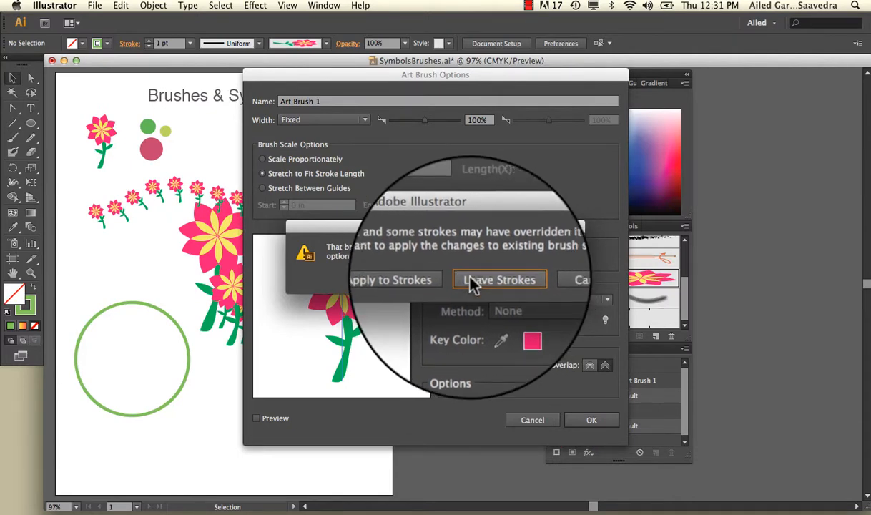
{"action": "left_click", "coordinate": [470, 279]}
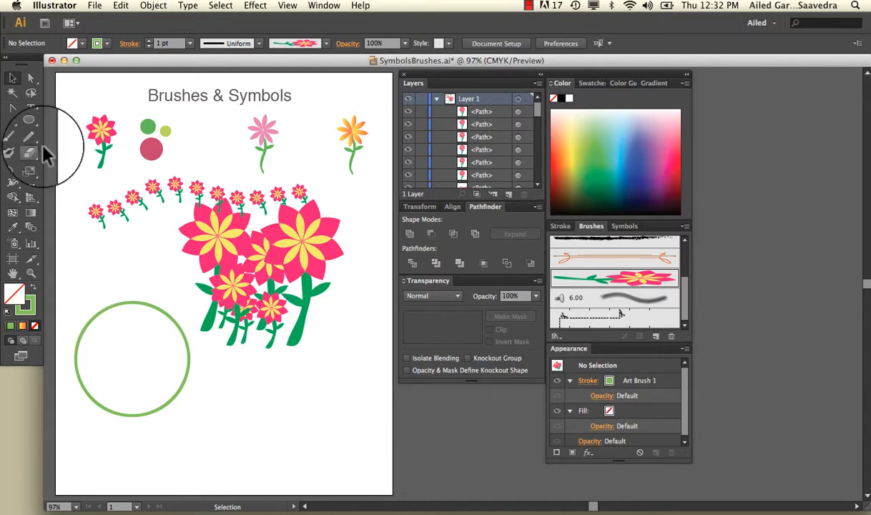
Paint three flowers below the cluster with the stretching art brush: one short and straight, one long and curved, one gently curved.
{"action": "left_click", "coordinate": [13, 137]}
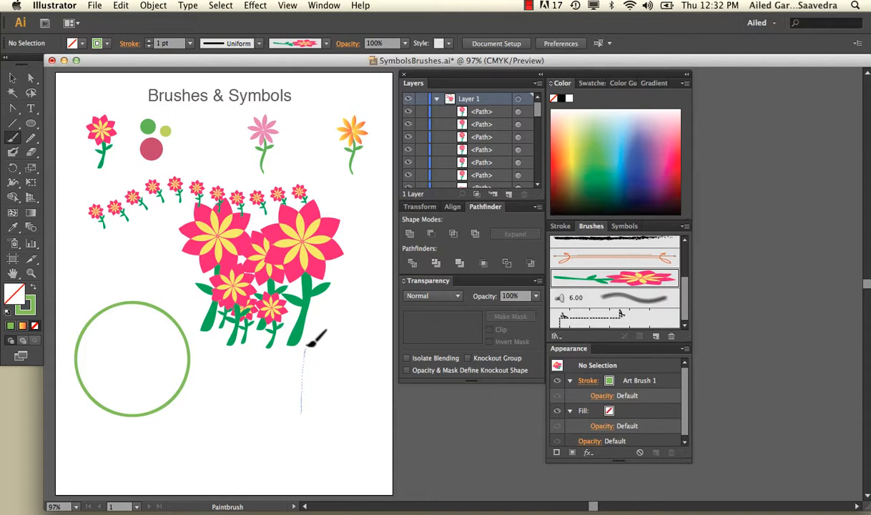
{"action": "left_click_drag", "start_coordinate": [306, 347], "coordinate": [308, 345]}
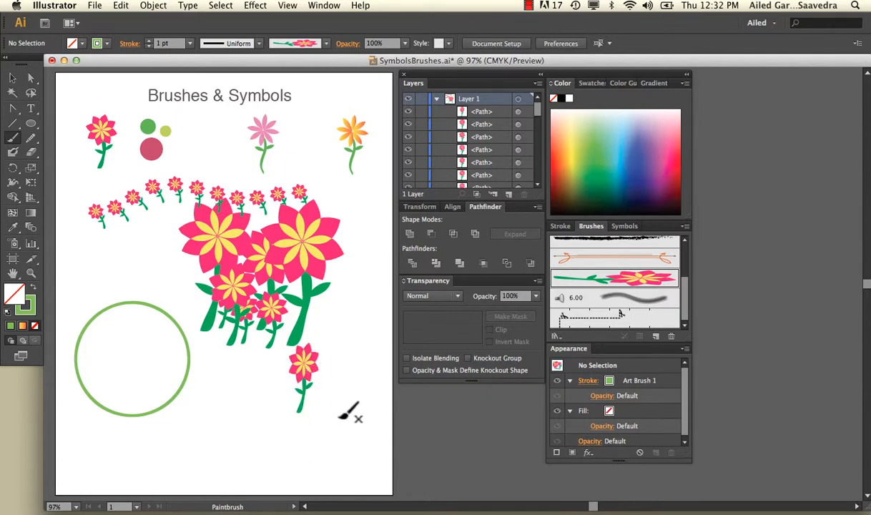
{"action": "left_click_drag", "start_coordinate": [340, 417], "coordinate": [351, 377]}
{"action": "left_click_drag", "start_coordinate": [350, 275], "coordinate": [351, 273]}
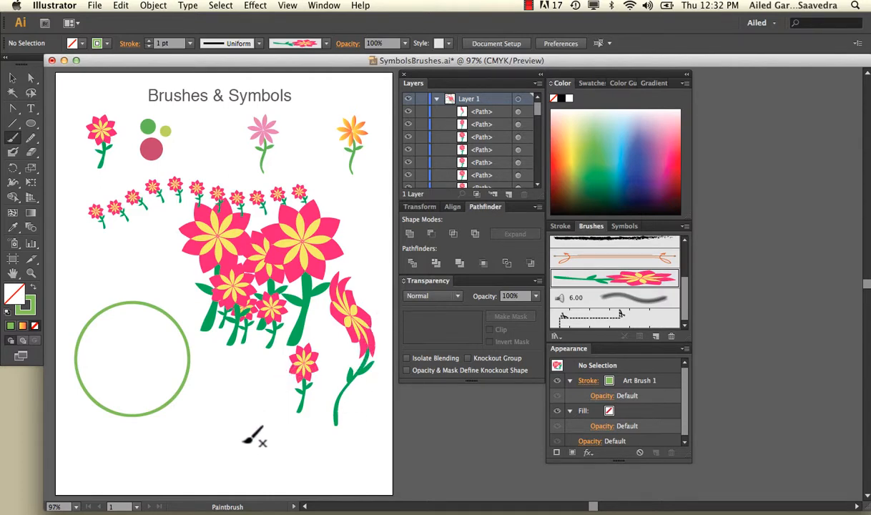
{"action": "mouse_move", "coordinate": [236, 444]}
{"action": "left_mouse_down"}
{"action": "mouse_move", "coordinate": [255, 386]}
{"action": "mouse_move", "coordinate": [247, 333]}
{"action": "left_mouse_up"}
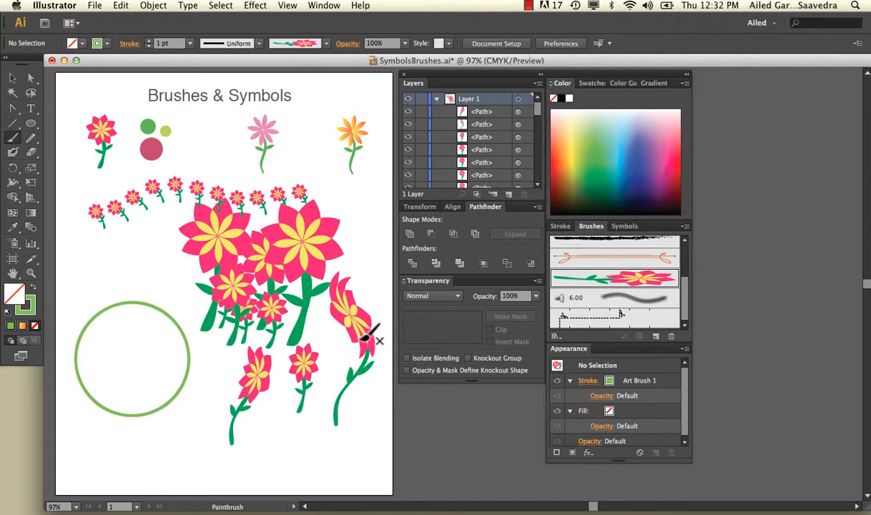
Apply the flower scatter brush to the green circle and set the brush's size to 27% and spacing to 35%, leaving existing strokes unaltered.
{"action": "left_click", "coordinate": [13, 79]}
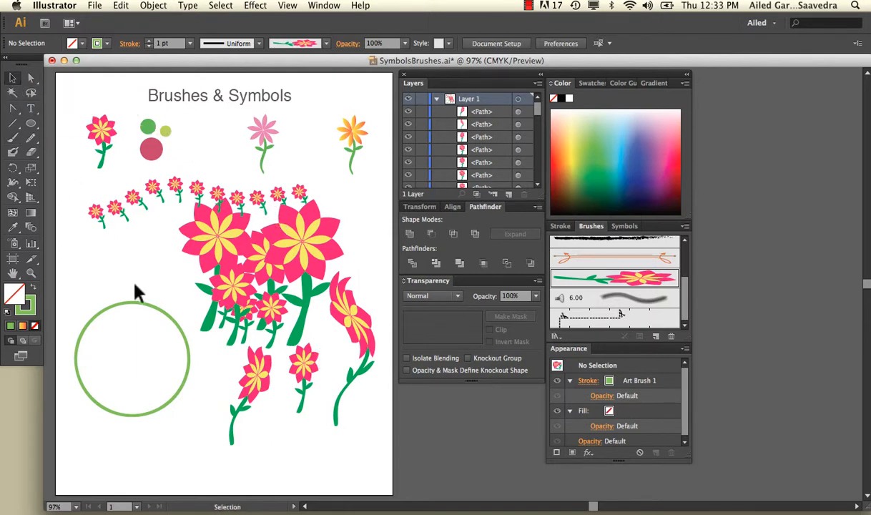
{"action": "left_click", "coordinate": [136, 303]}
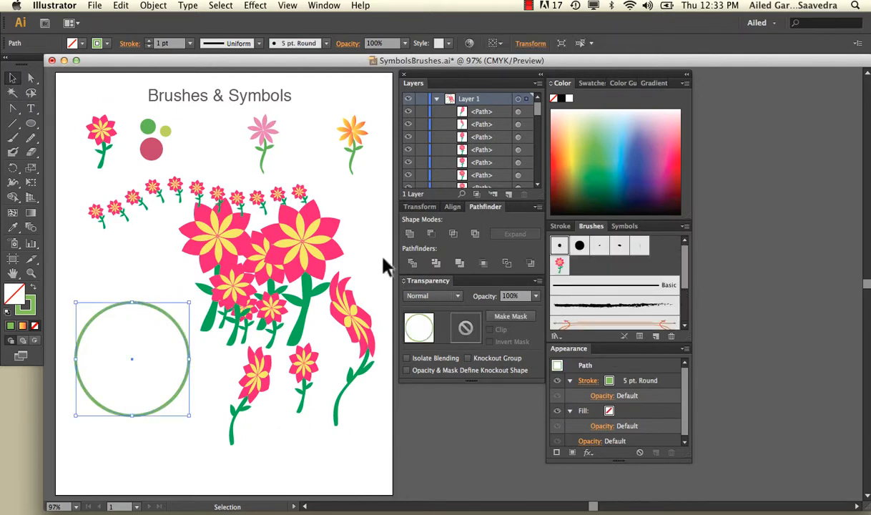
{"action": "double_click", "coordinate": [560, 266]}
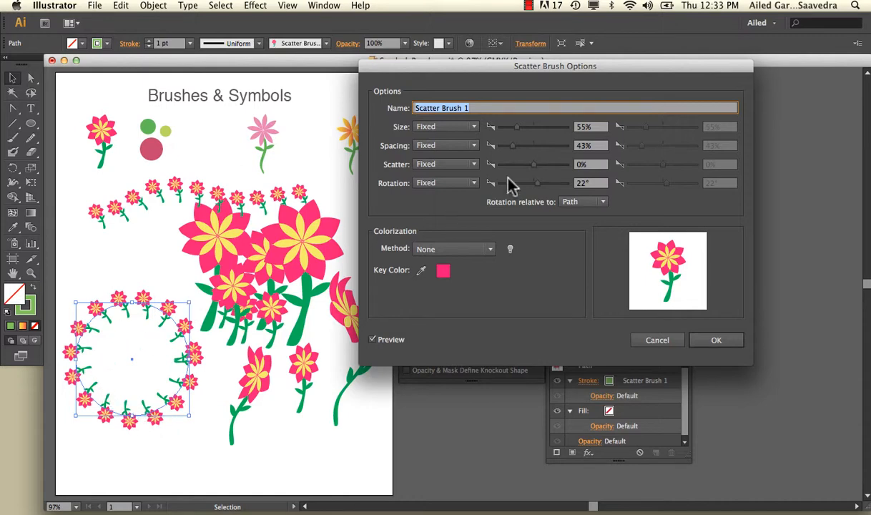
{"action": "left_click_drag", "start_coordinate": [518, 127], "coordinate": [506, 152]}
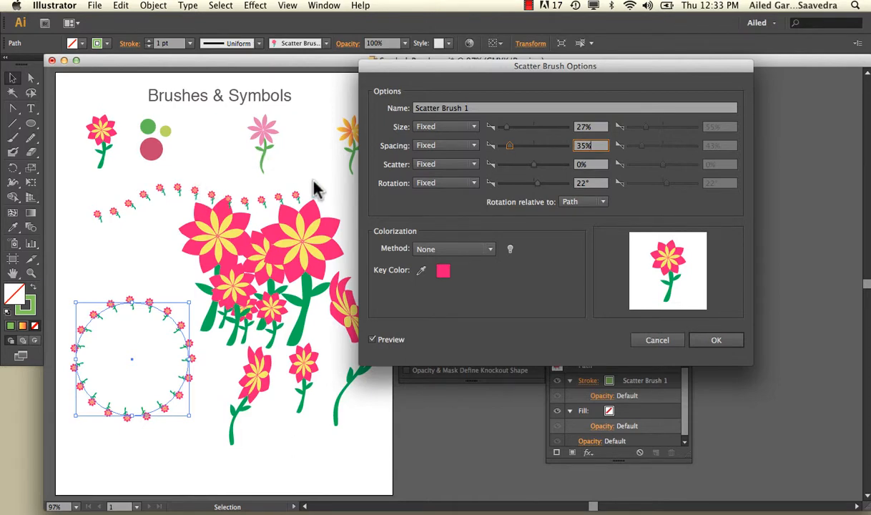
{"action": "left_click", "coordinate": [716, 340]}
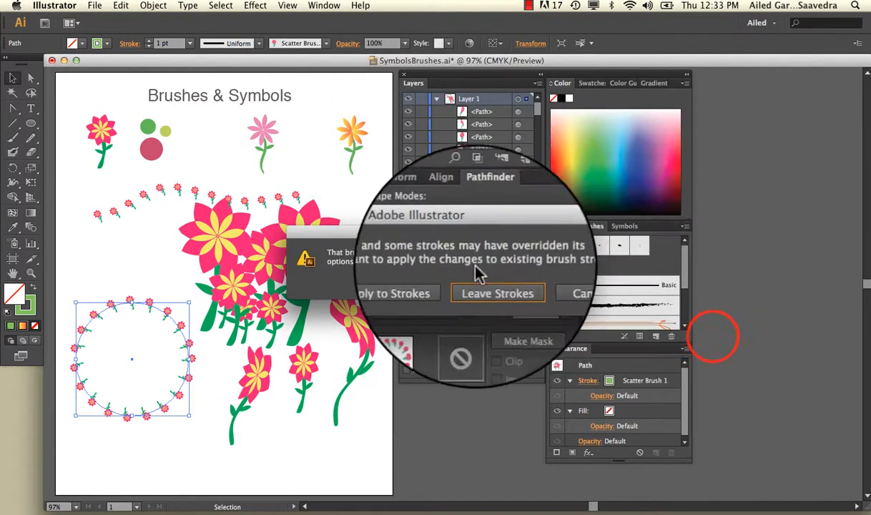
{"action": "left_click", "coordinate": [478, 285]}
{"action": "left_click", "coordinate": [104, 264]}
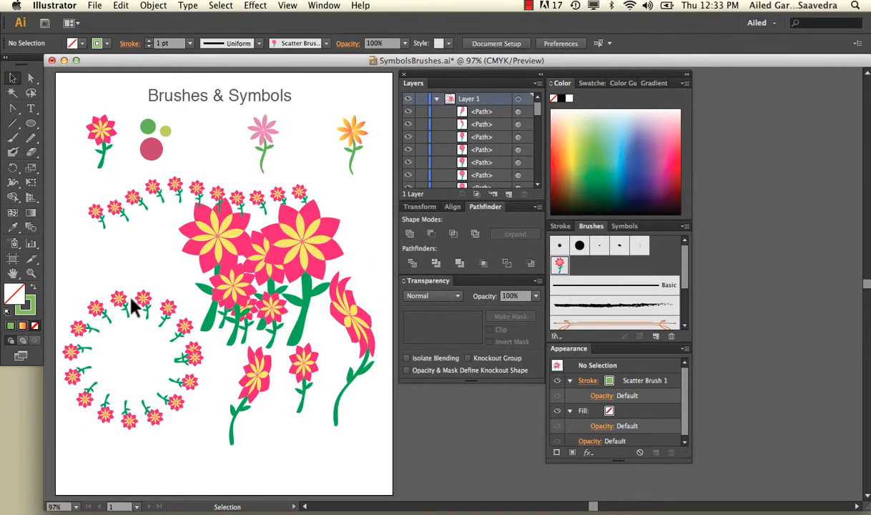
Reapply the updated flower scatter brush to the circle and deselect it.
{"action": "left_click", "coordinate": [126, 309]}
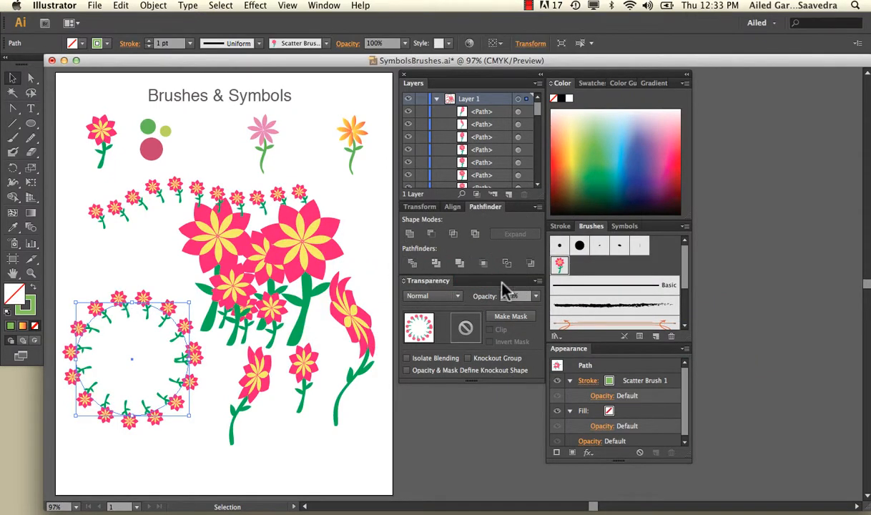
{"action": "left_click", "coordinate": [561, 267]}
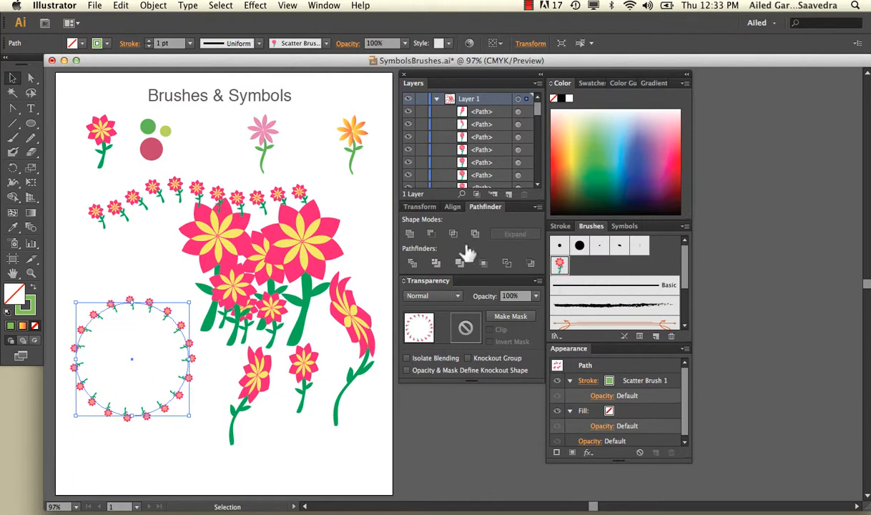
{"action": "left_click", "coordinate": [120, 275]}
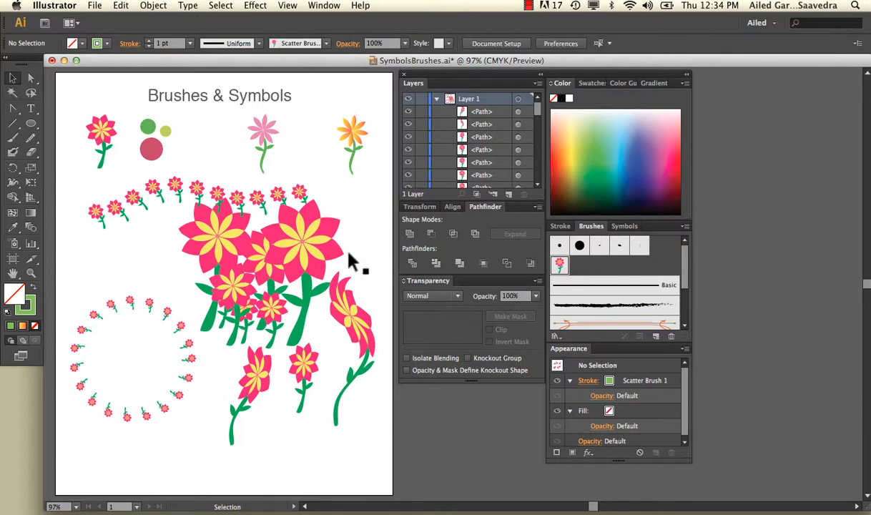
Move the flower circle up over the left end of the flower row and shift the painted flowers below the row to the left.
{"action": "mouse_move", "coordinate": [363, 243]}
{"action": "left_mouse_down"}
{"action": "mouse_move", "coordinate": [307, 356]}
{"action": "mouse_move", "coordinate": [235, 397]}
{"action": "left_mouse_up"}
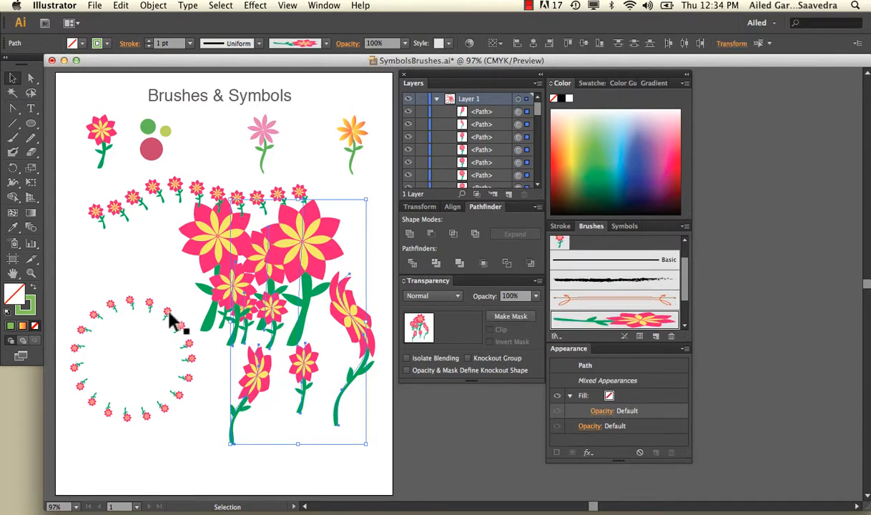
{"action": "left_click_drag", "start_coordinate": [171, 322], "coordinate": [146, 201]}
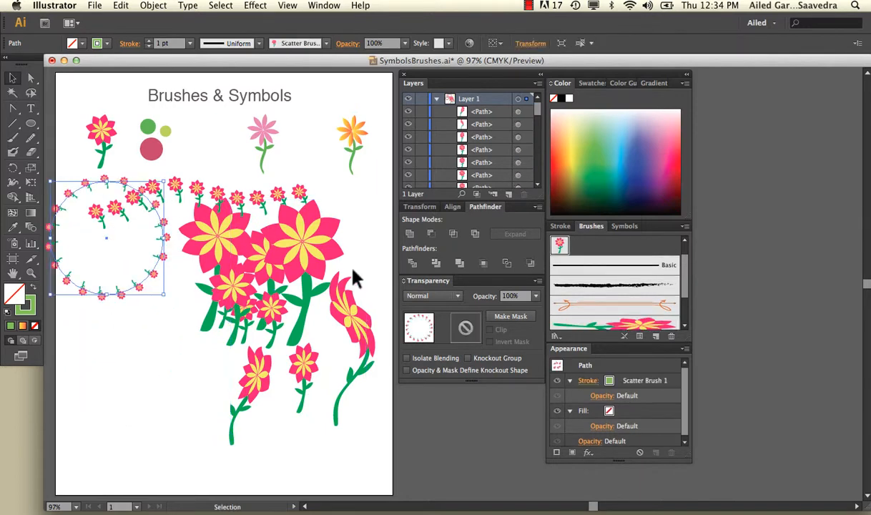
{"action": "left_click_drag", "start_coordinate": [378, 236], "coordinate": [202, 422]}
{"action": "left_click_drag", "start_coordinate": [301, 253], "coordinate": [172, 267]}
{"action": "left_click", "coordinate": [299, 256]}
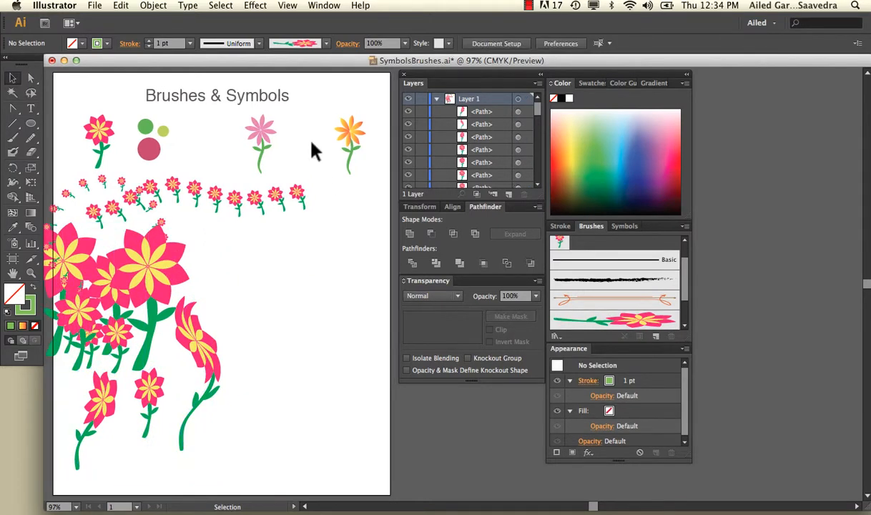
Create a Movie Clip symbol named Pink Flower from the pink flower artwork beside the orange flower.
{"action": "left_click", "coordinate": [628, 225]}
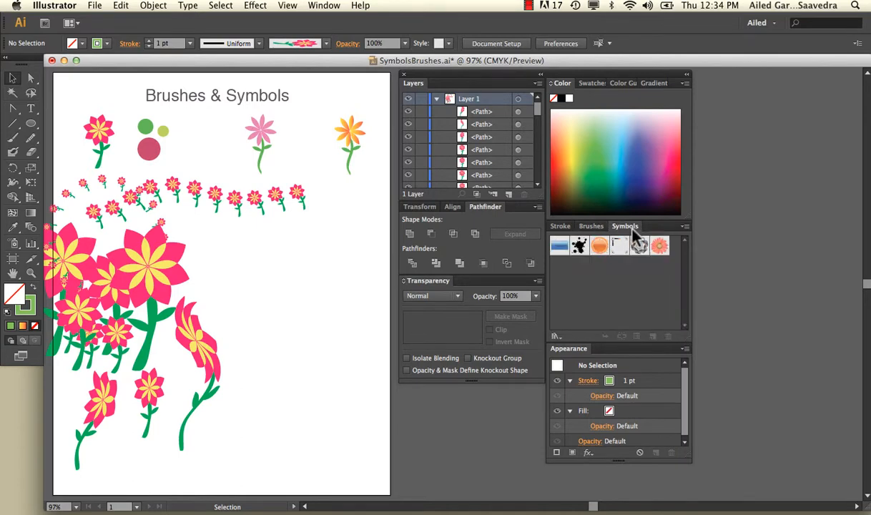
{"action": "left_click", "coordinate": [324, 5]}
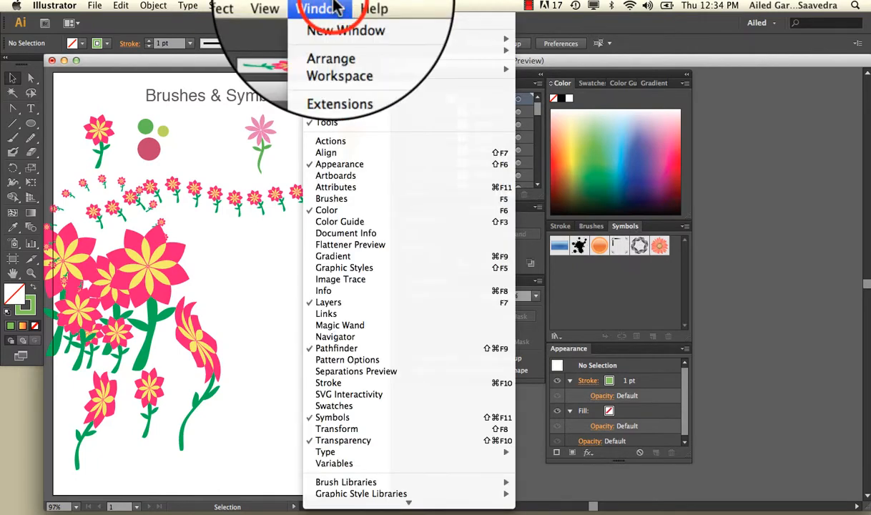
{"action": "left_click", "coordinate": [360, 422]}
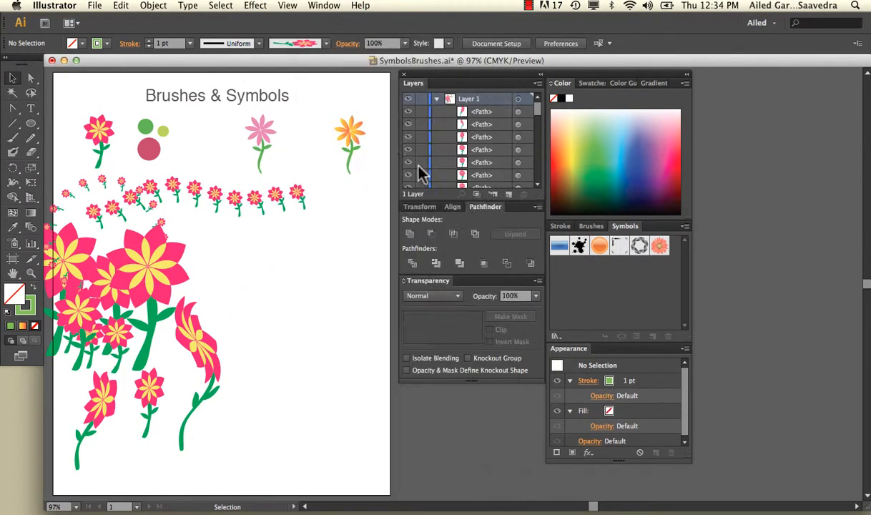
{"action": "left_click_drag", "start_coordinate": [274, 104], "coordinate": [218, 171]}
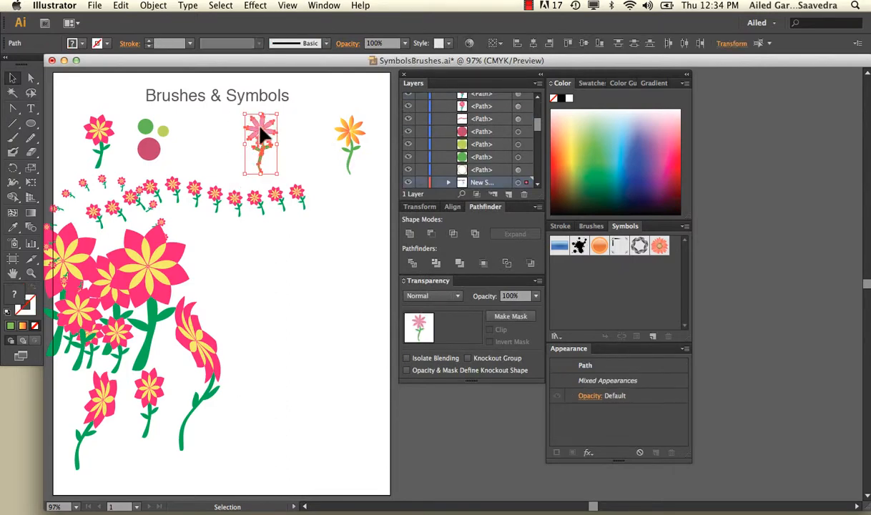
{"action": "left_click_drag", "start_coordinate": [260, 132], "coordinate": [600, 269]}
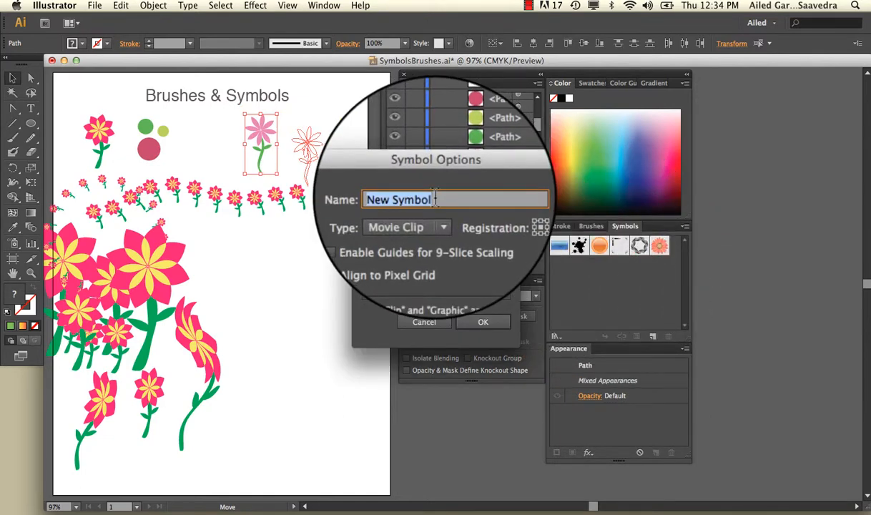
{"action": "left_click_drag", "start_coordinate": [435, 198], "coordinate": [368, 199]}
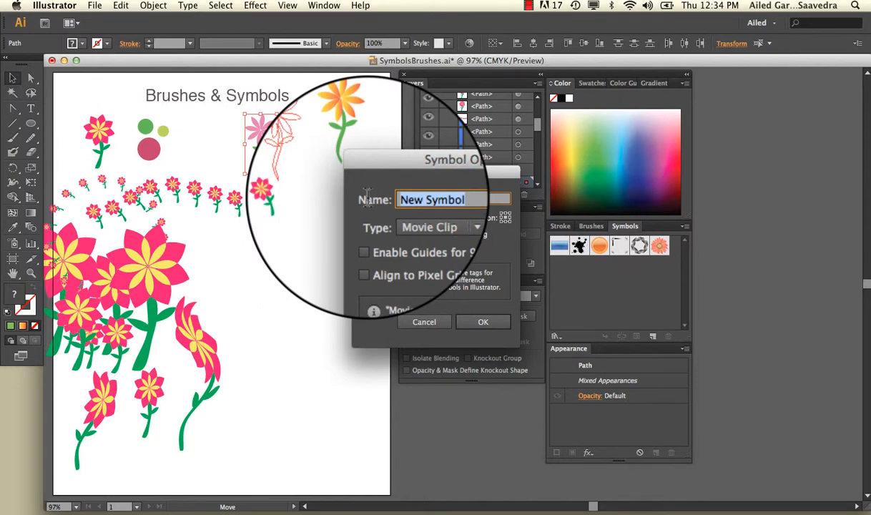
{"action": "type", "text": "Pink Flower"}
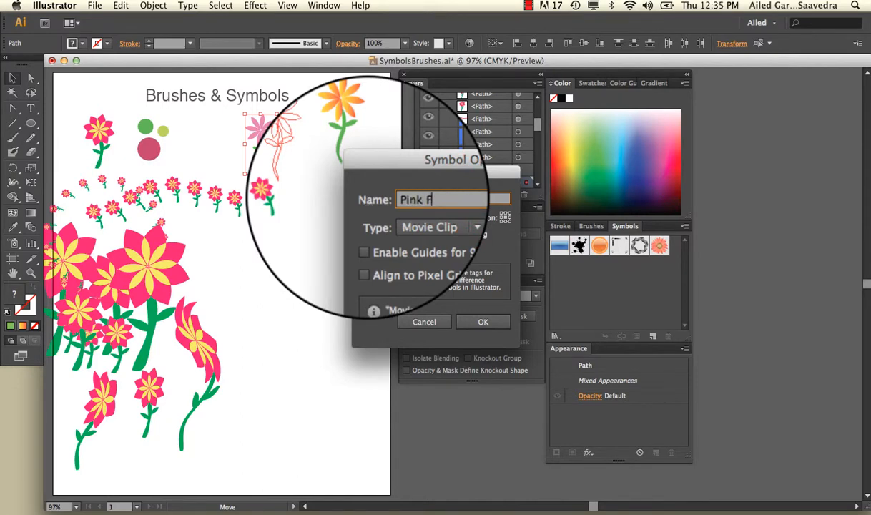
{"action": "left_click", "coordinate": [478, 323]}
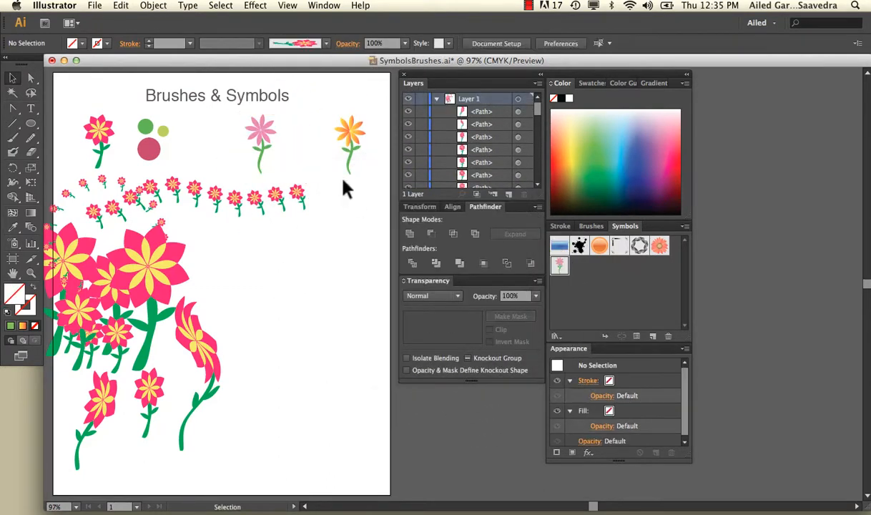
Select the original pink flower, break its link to the symbol, and deselect it.
{"action": "left_click", "coordinate": [243, 172]}
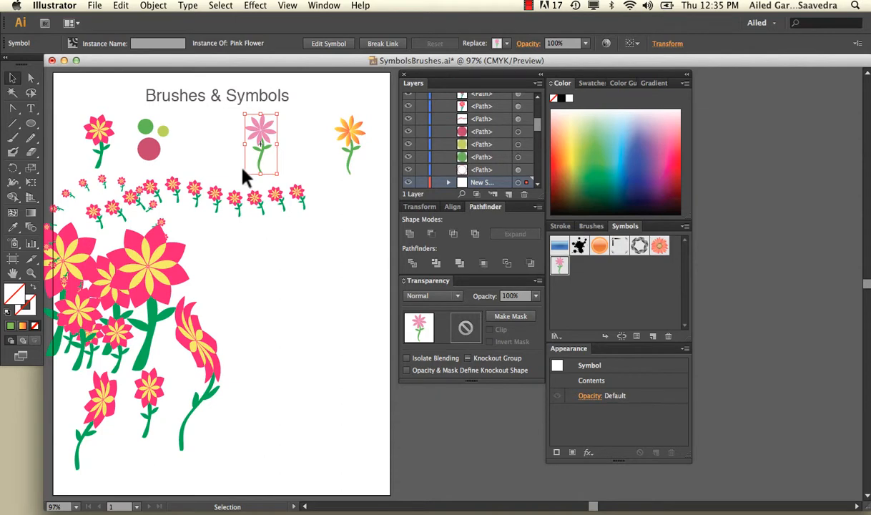
{"action": "left_click", "coordinate": [286, 133]}
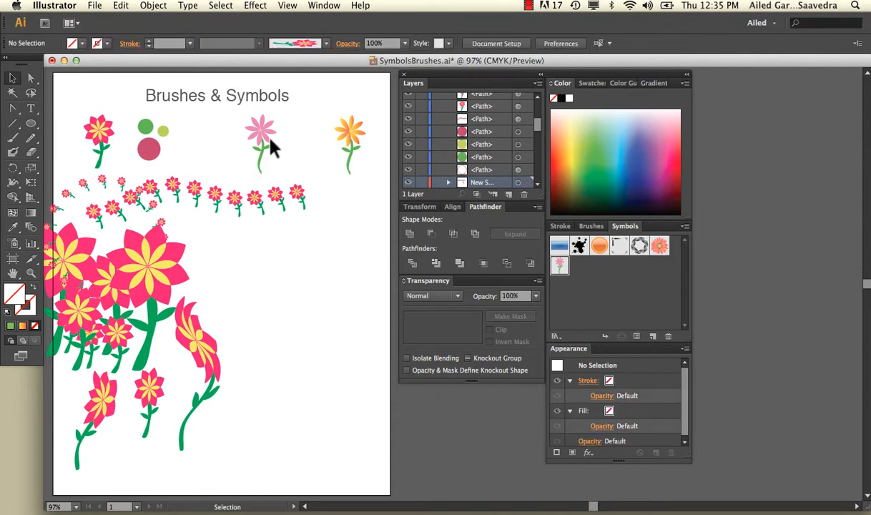
{"action": "left_click", "coordinate": [256, 129]}
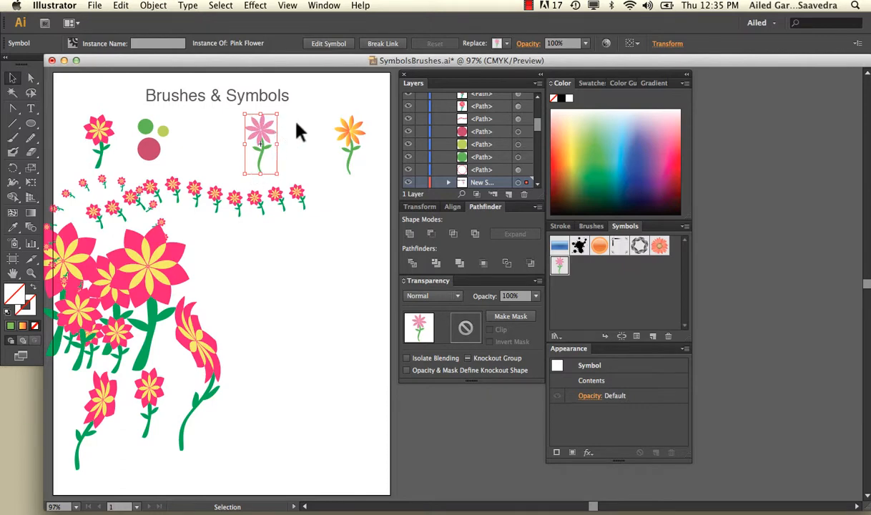
{"action": "left_click", "coordinate": [289, 131]}
{"action": "left_click", "coordinate": [272, 134]}
{"action": "right_click", "coordinate": [264, 136]}
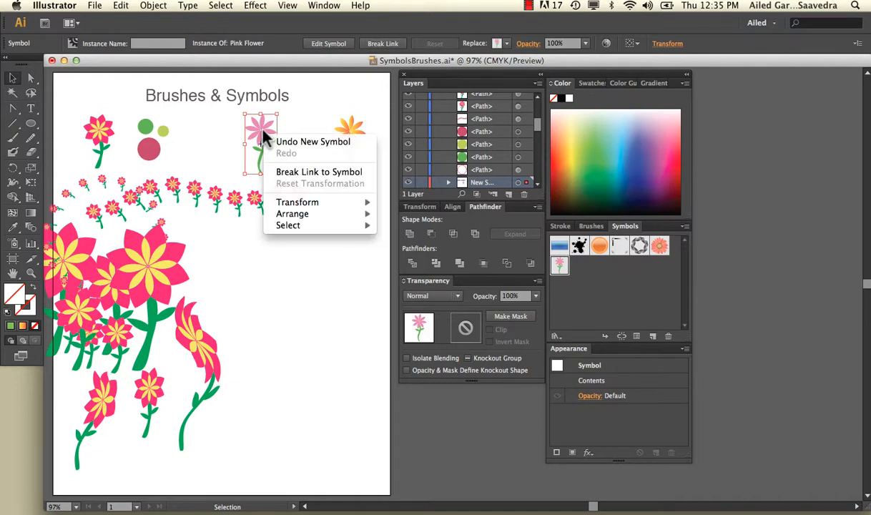
{"action": "left_click", "coordinate": [292, 177]}
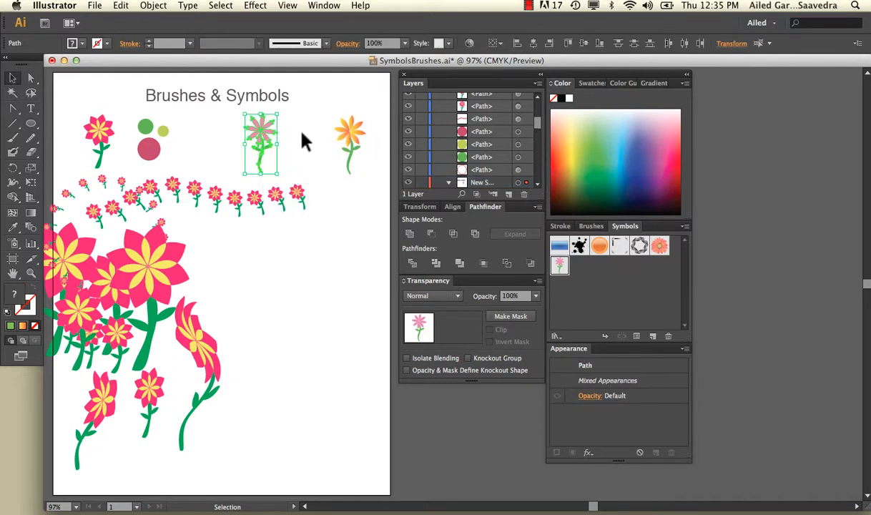
{"action": "left_click", "coordinate": [295, 132]}
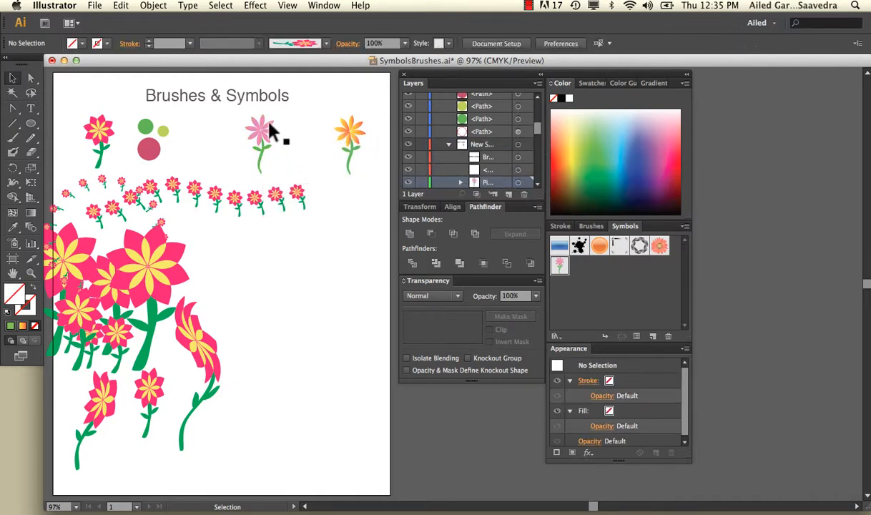
Compare the Pink Flower symbol with the unlinked pink flower by selecting each, and clear the selection.
{"action": "left_click", "coordinate": [561, 266]}
{"action": "left_click_drag", "start_coordinate": [293, 117], "coordinate": [247, 174]}
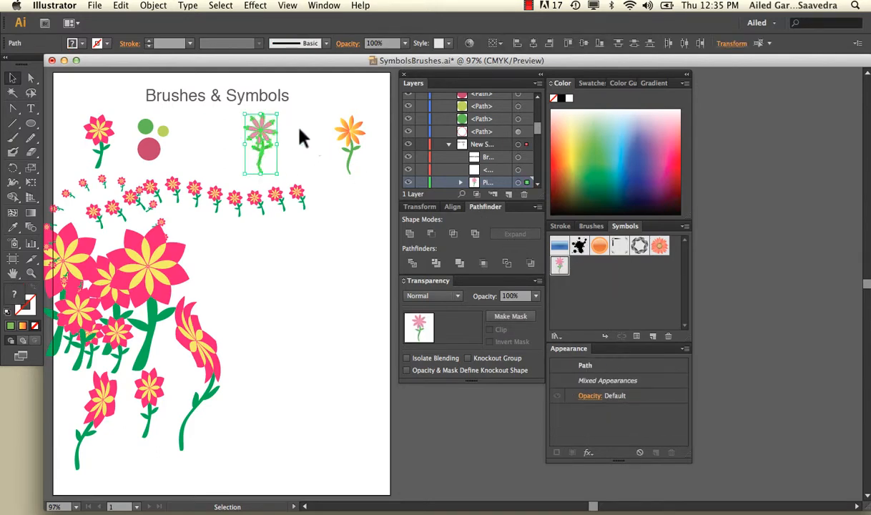
{"action": "left_click", "coordinate": [281, 123]}
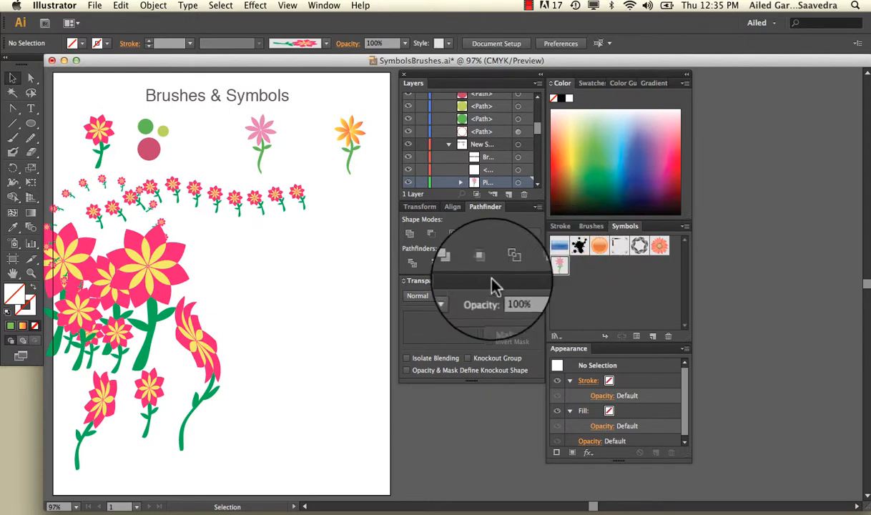
Place three Pink Flower symbol instances as an overlapping cluster below the flower row, with two of them scaled down.
{"action": "left_click_drag", "start_coordinate": [560, 266], "coordinate": [276, 282]}
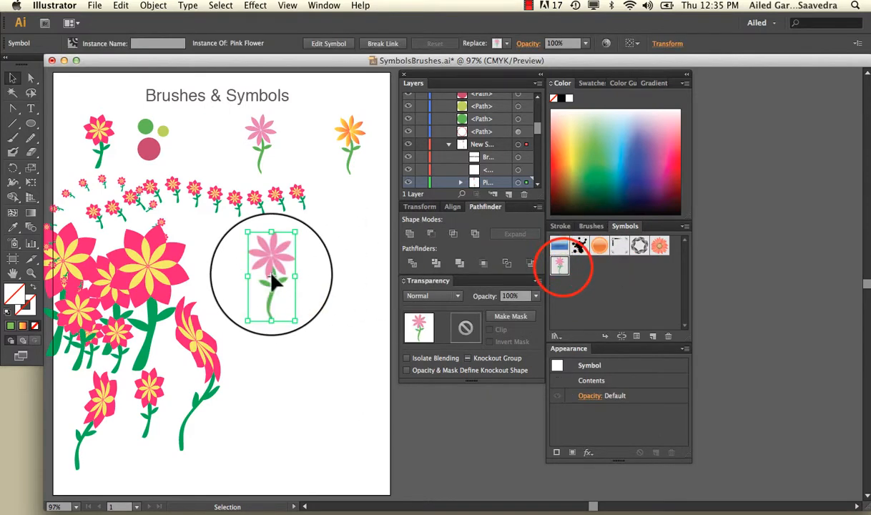
{"action": "left_click_drag", "start_coordinate": [559, 266], "coordinate": [305, 264]}
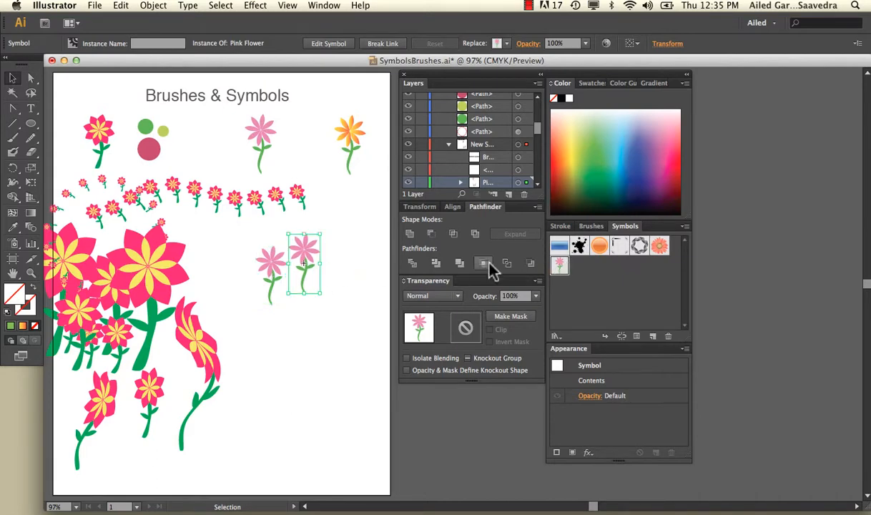
{"action": "left_click_drag", "start_coordinate": [559, 266], "coordinate": [294, 249]}
{"action": "key", "text": "super+z"}
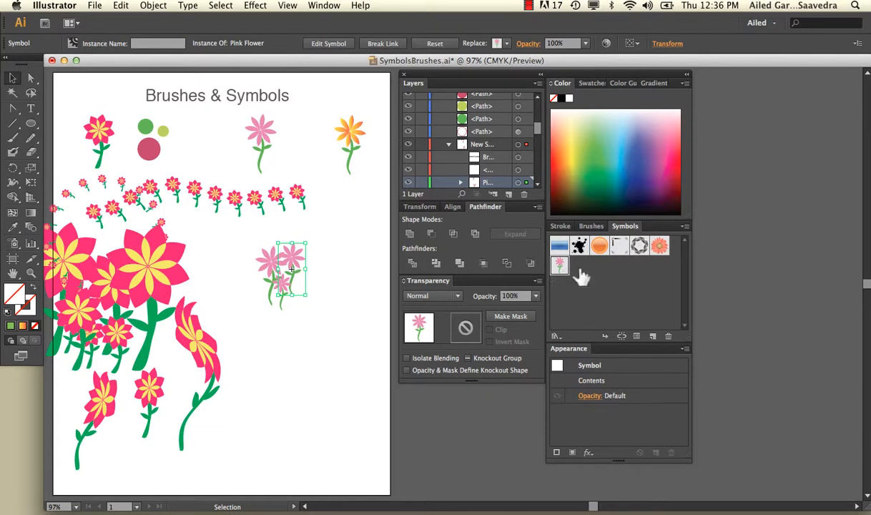
Create a Movie Clip symbol named Gradient FLower from the orange flower artwork.
{"action": "left_click", "coordinate": [355, 141]}
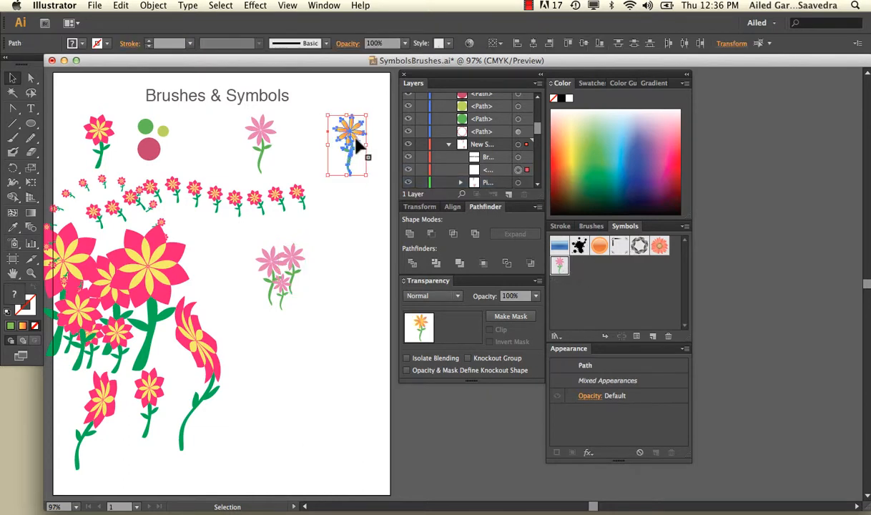
{"action": "left_click_drag", "start_coordinate": [355, 138], "coordinate": [578, 262]}
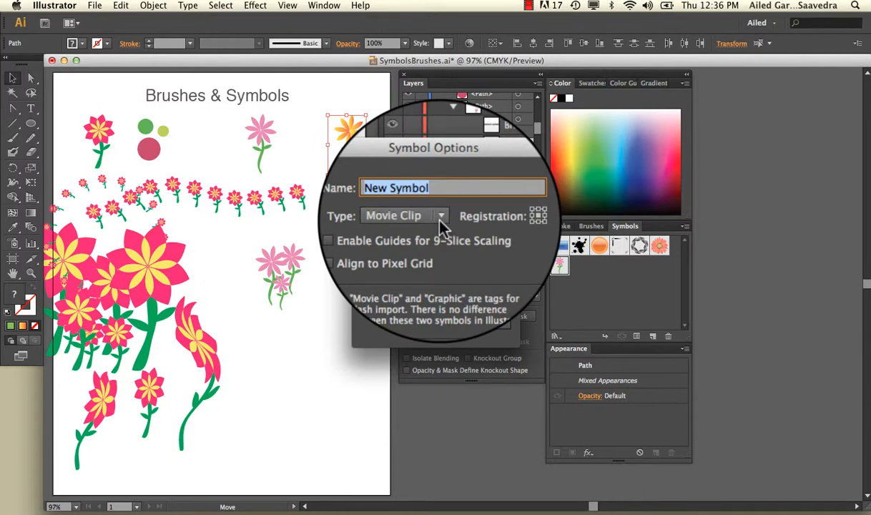
{"action": "type", "text": "Gradient"}
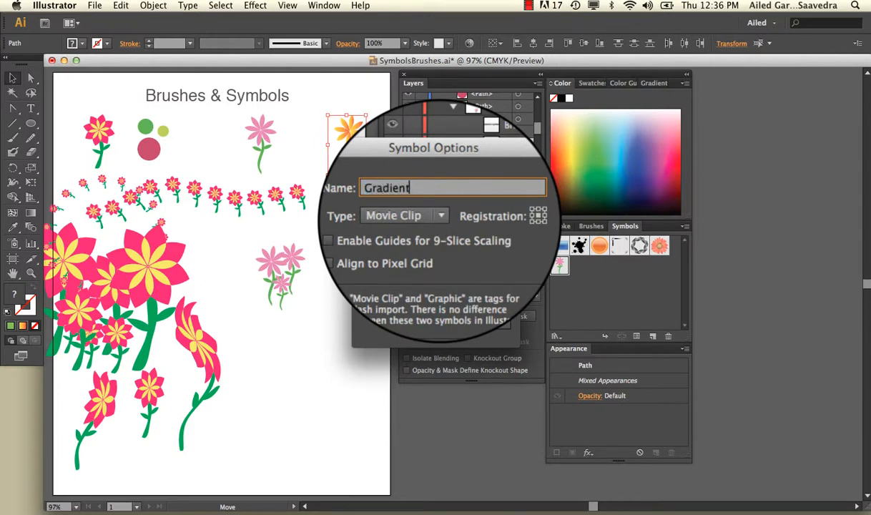
{"action": "type", "text": " FLower"}
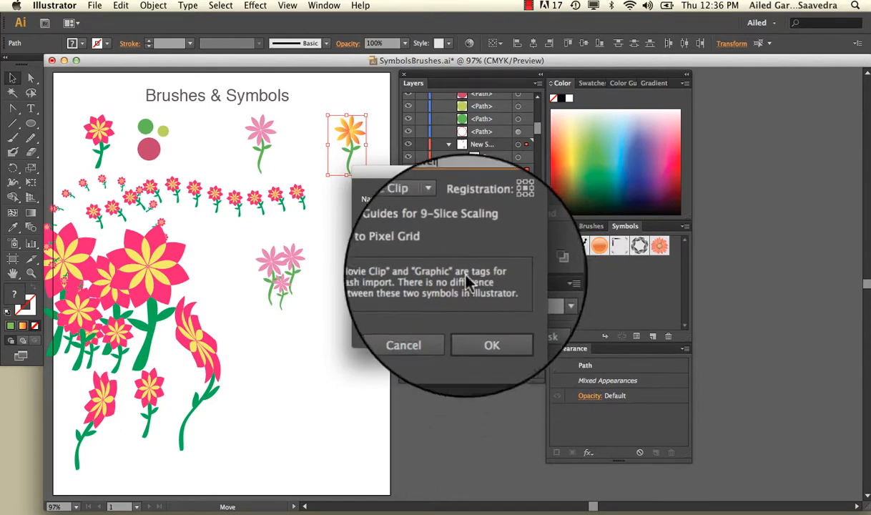
{"action": "left_click", "coordinate": [483, 324]}
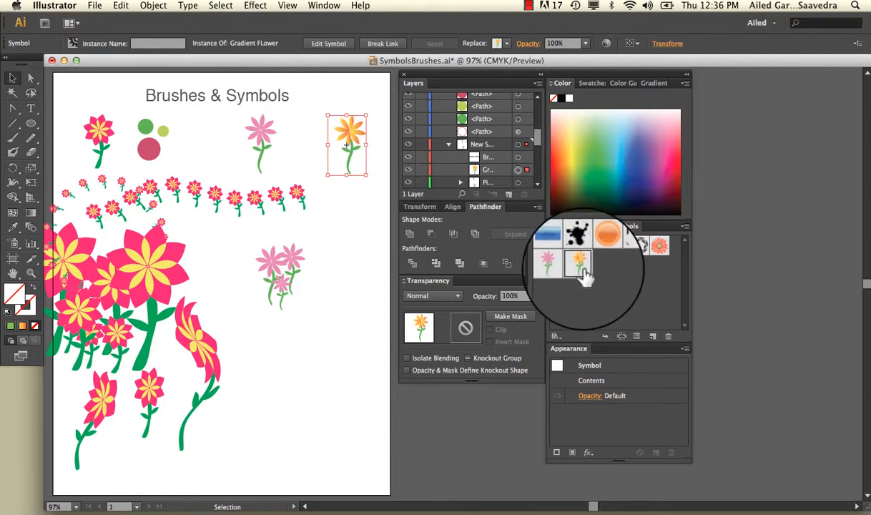
Add three Gradient FLower symbol instances to the pink flower cluster, scaling down the one at its left edge, and deselect.
{"action": "left_click_drag", "start_coordinate": [579, 264], "coordinate": [286, 262]}
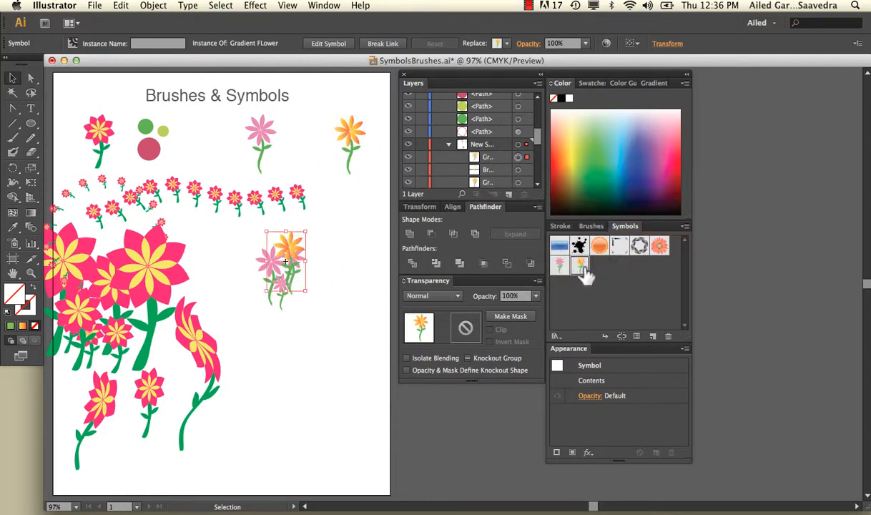
{"action": "left_click_drag", "start_coordinate": [583, 272], "coordinate": [286, 257]}
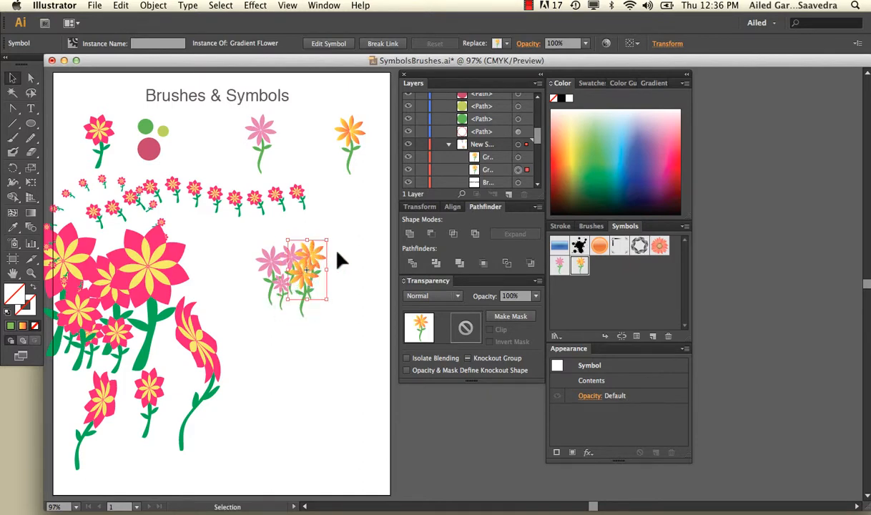
{"action": "left_click_drag", "start_coordinate": [575, 269], "coordinate": [265, 290]}
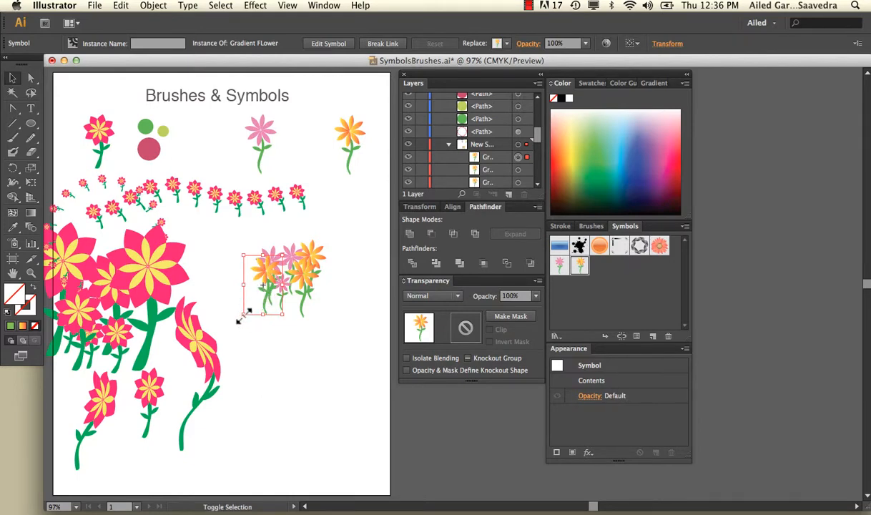
{"action": "left_click_drag", "start_coordinate": [243, 315], "coordinate": [253, 300]}
{"action": "left_click_drag", "start_coordinate": [272, 265], "coordinate": [263, 271]}
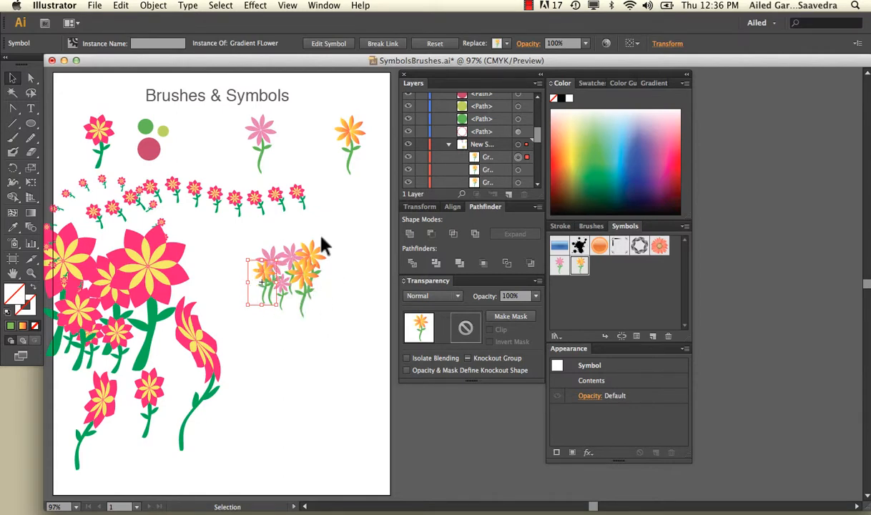
{"action": "left_click", "coordinate": [353, 251]}
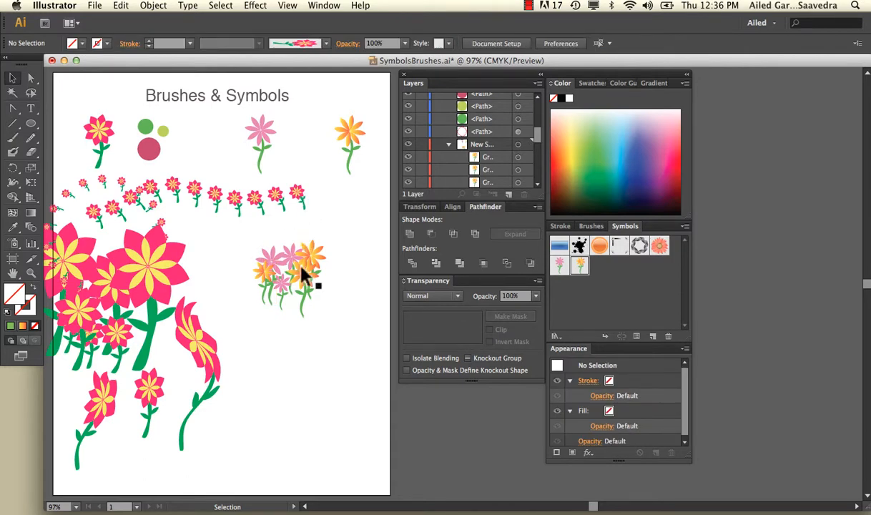
Scale down the middle Gradient FLower instance, position it among the clustered pink flowers, and clear the selection.
{"action": "left_click_drag", "start_coordinate": [301, 273], "coordinate": [304, 303]}
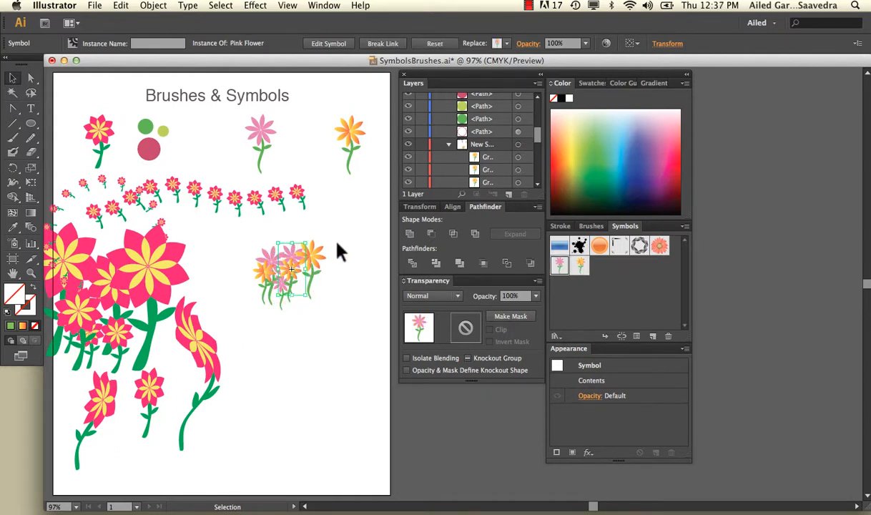
{"action": "left_click", "coordinate": [335, 259]}
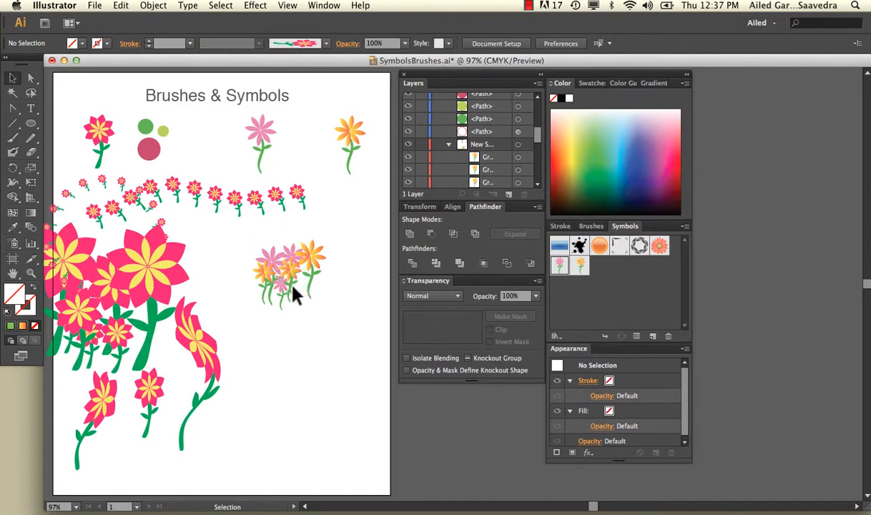
{"action": "left_click", "coordinate": [315, 288]}
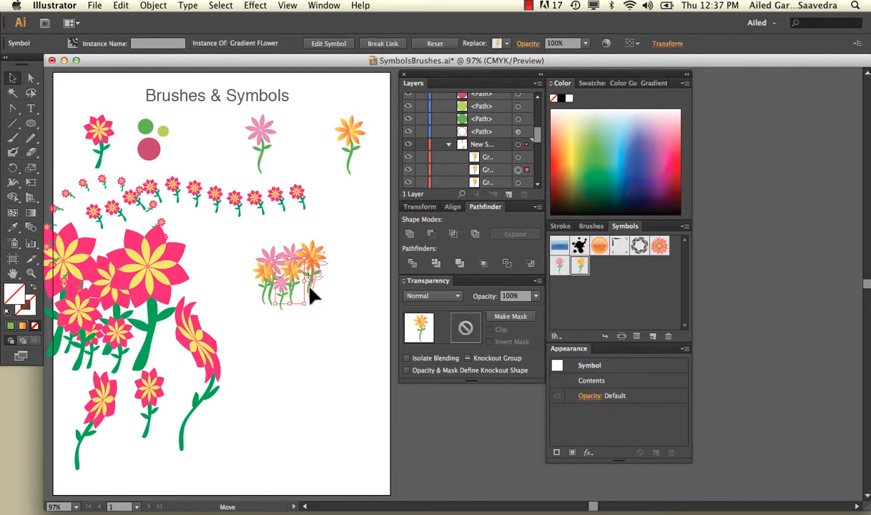
{"action": "left_click", "coordinate": [340, 255]}
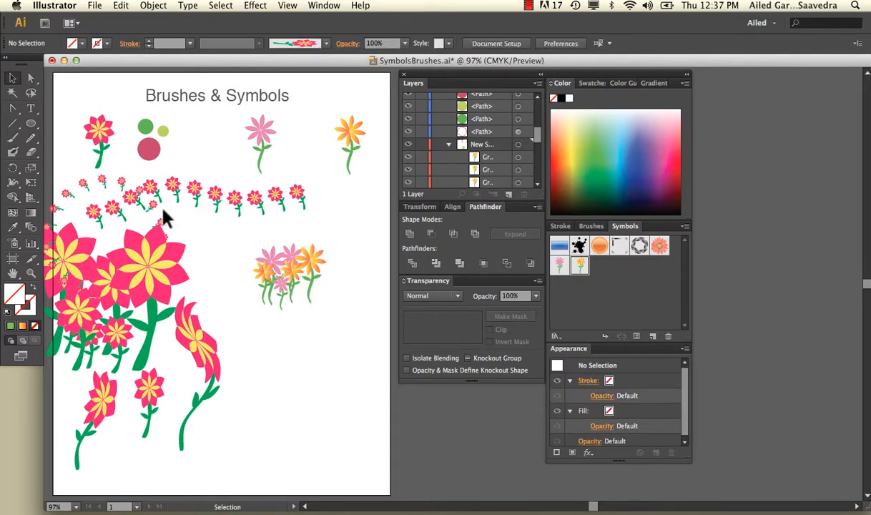
Spray a dense Gradient FLower symbol set about 3.5 in wide and 3.6 in high below the flower cluster, and deselect it.
{"action": "left_click", "coordinate": [16, 244]}
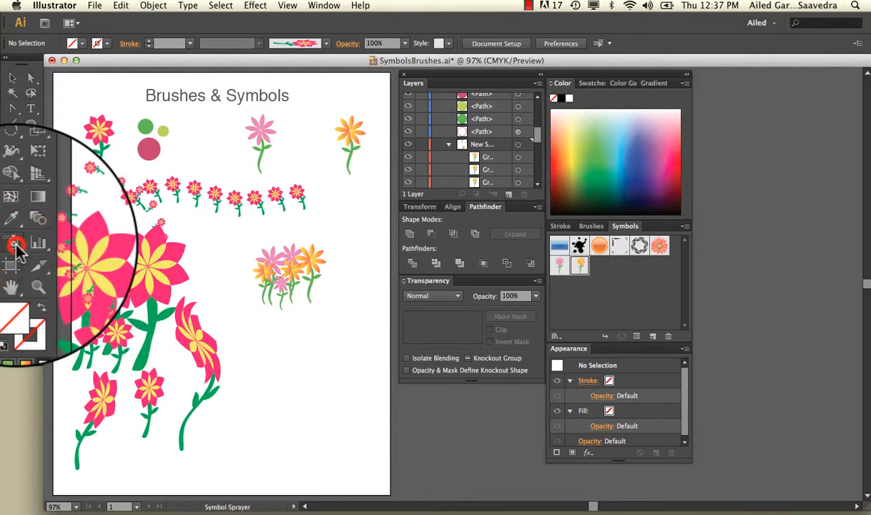
{"action": "left_click", "coordinate": [16, 245]}
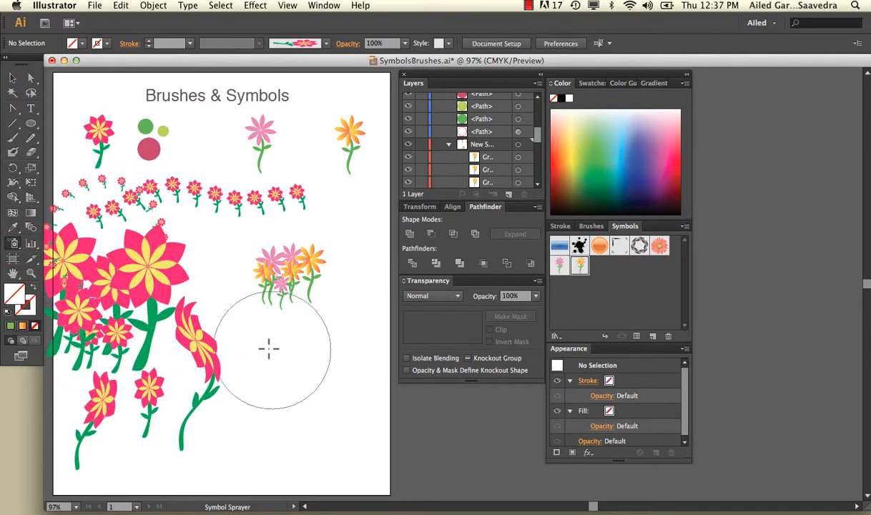
{"action": "mouse_move", "coordinate": [284, 385]}
{"action": "left_mouse_down"}
{"action": "mouse_move", "coordinate": [288, 365]}
{"action": "mouse_move", "coordinate": [308, 378]}
{"action": "mouse_move", "coordinate": [284, 387]}
{"action": "left_mouse_up"}
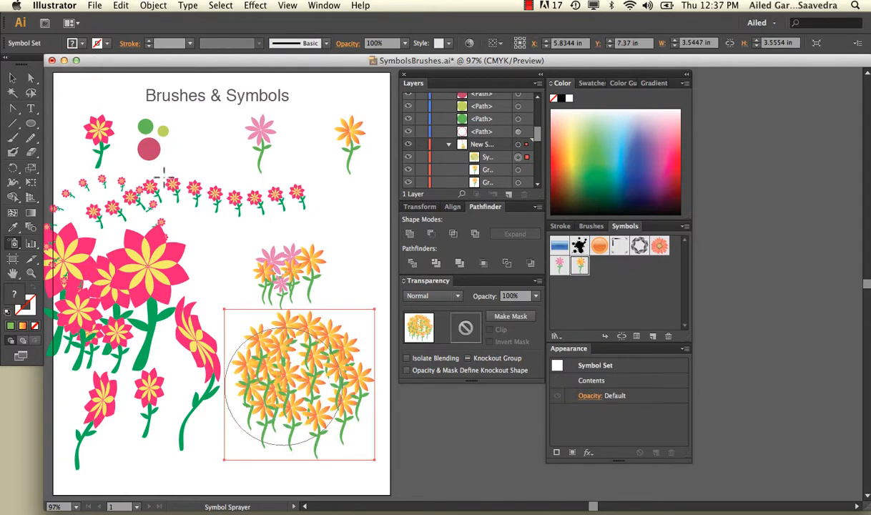
{"action": "left_click", "coordinate": [13, 77]}
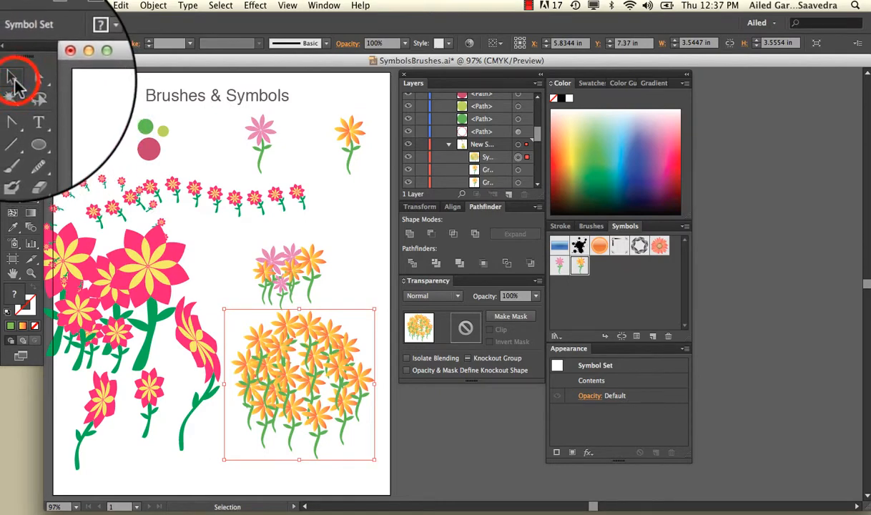
{"action": "left_click", "coordinate": [344, 295]}
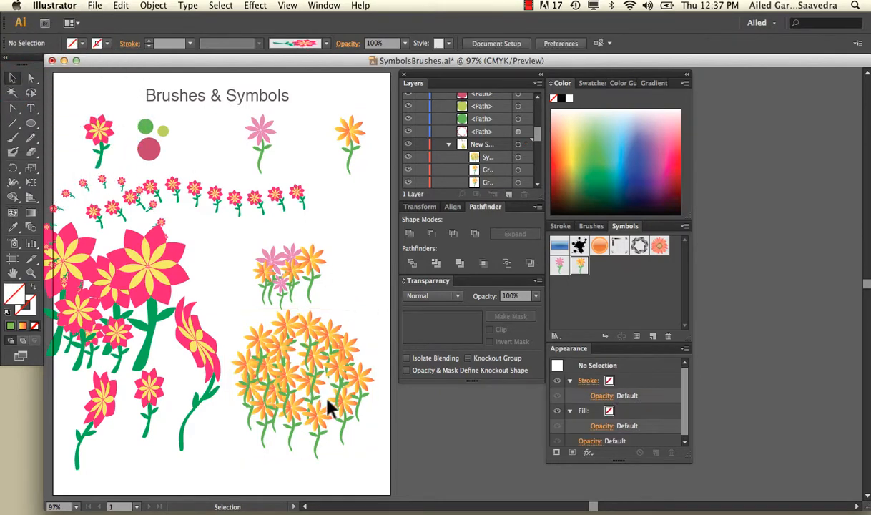
Select the sprayed flower set and push its flowers around with the Symbol Shifter tool.
{"action": "left_click", "coordinate": [314, 346]}
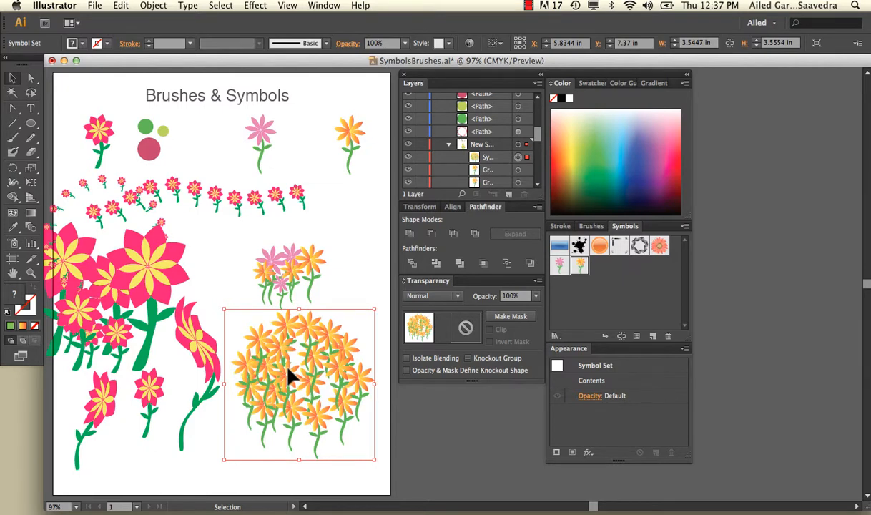
{"action": "left_click", "coordinate": [13, 243]}
{"action": "left_click", "coordinate": [18, 247]}
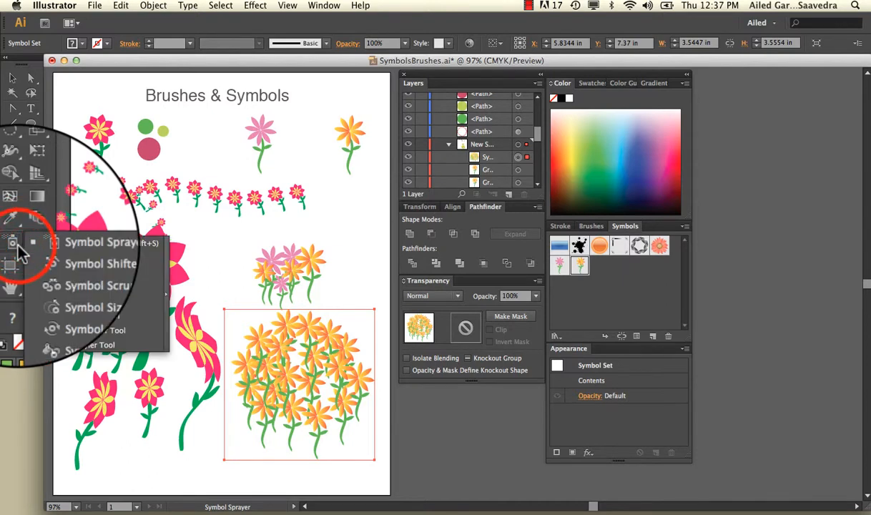
{"action": "left_click", "coordinate": [55, 261]}
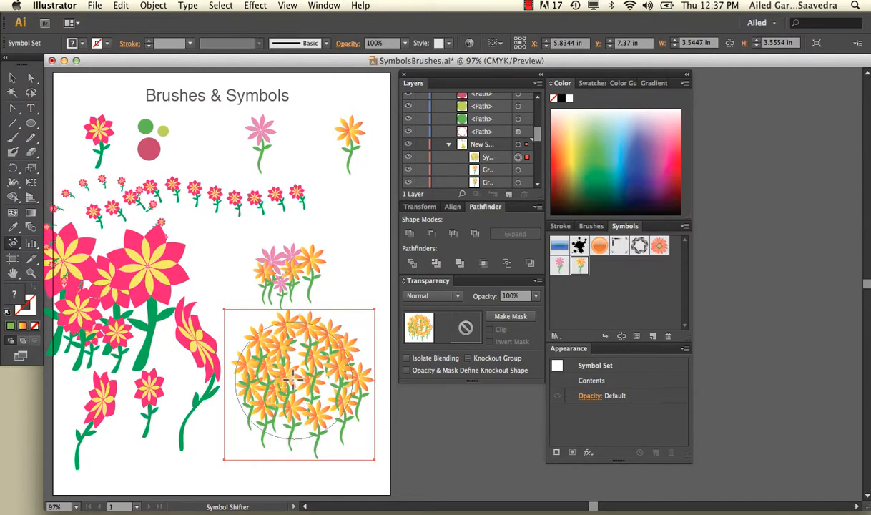
{"action": "mouse_move", "coordinate": [282, 370]}
{"action": "left_mouse_down"}
{"action": "mouse_move", "coordinate": [306, 373]}
{"action": "mouse_move", "coordinate": [297, 369]}
{"action": "mouse_move", "coordinate": [266, 391]}
{"action": "mouse_move", "coordinate": [266, 411]}
{"action": "mouse_move", "coordinate": [347, 416]}
{"action": "left_mouse_up"}
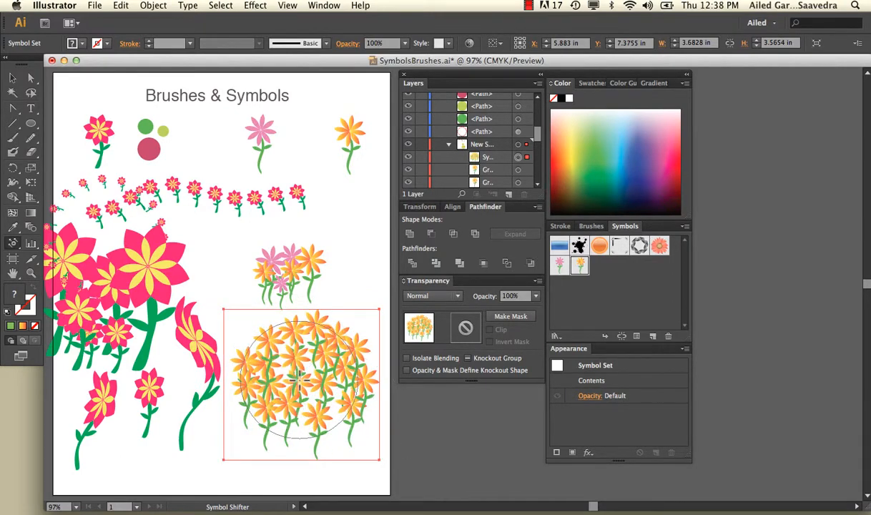
Reduce the Symbol Shifter brush size and shift flowers across the sprayed set to redistribute them.
{"action": "double_click", "coordinate": [14, 243]}
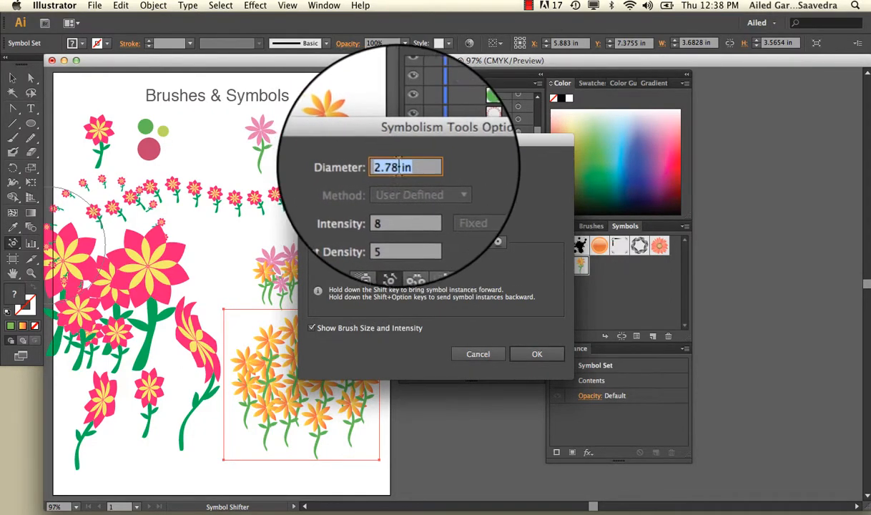
{"action": "left_click", "coordinate": [479, 354]}
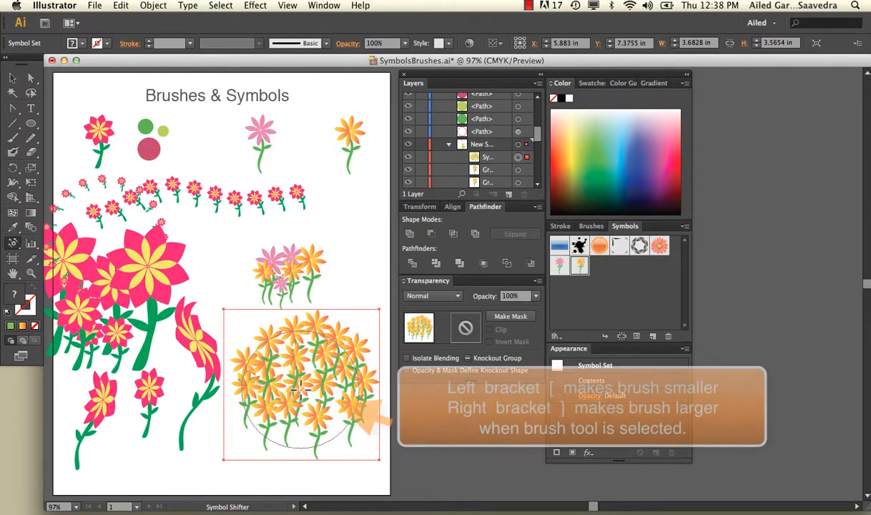
{"action": "left_click_drag", "start_coordinate": [299, 390], "coordinate": [300, 390]}
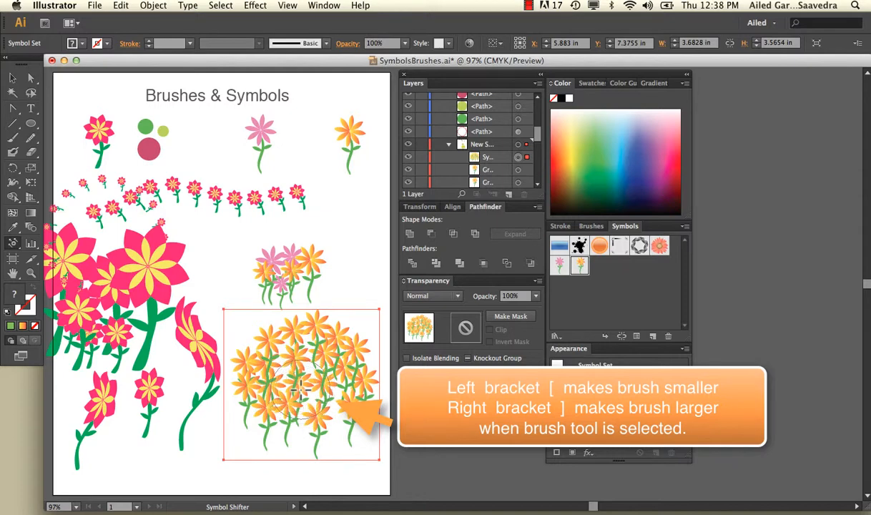
{"action": "mouse_move", "coordinate": [300, 390]}
{"action": "left_mouse_down"}
{"action": "mouse_move", "coordinate": [276, 384]}
{"action": "mouse_move", "coordinate": [300, 370]}
{"action": "left_mouse_up"}
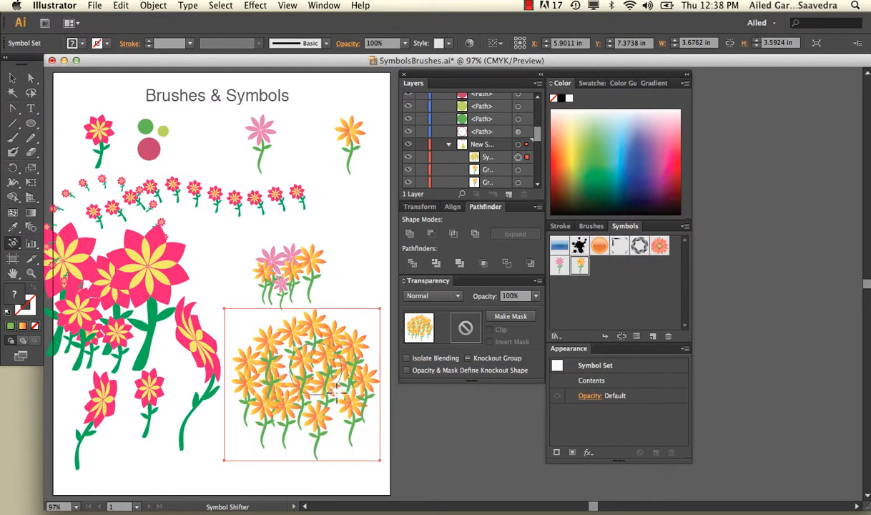
{"action": "left_click_drag", "start_coordinate": [342, 392], "coordinate": [366, 402]}
{"action": "left_click_drag", "start_coordinate": [315, 424], "coordinate": [339, 419]}
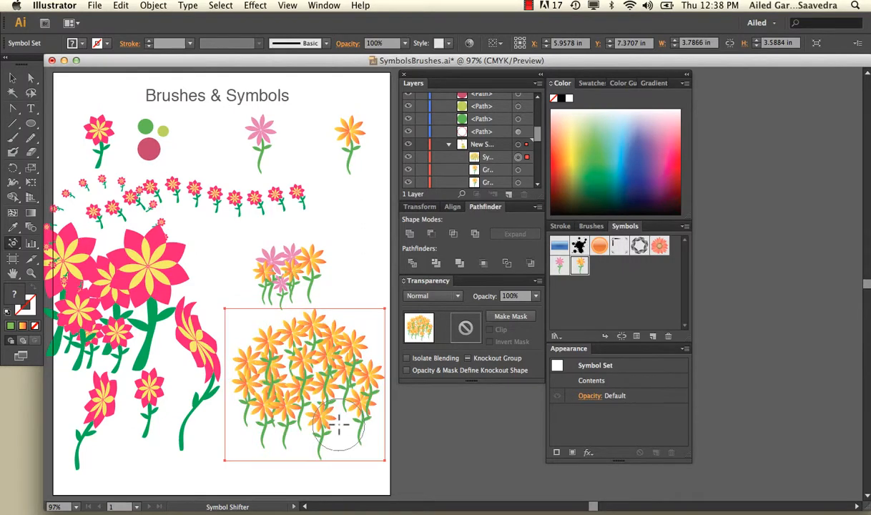
{"action": "mouse_move", "coordinate": [275, 393]}
{"action": "left_mouse_down"}
{"action": "mouse_move", "coordinate": [250, 394]}
{"action": "mouse_move", "coordinate": [234, 350]}
{"action": "mouse_move", "coordinate": [243, 350]}
{"action": "mouse_move", "coordinate": [242, 338]}
{"action": "left_mouse_up"}
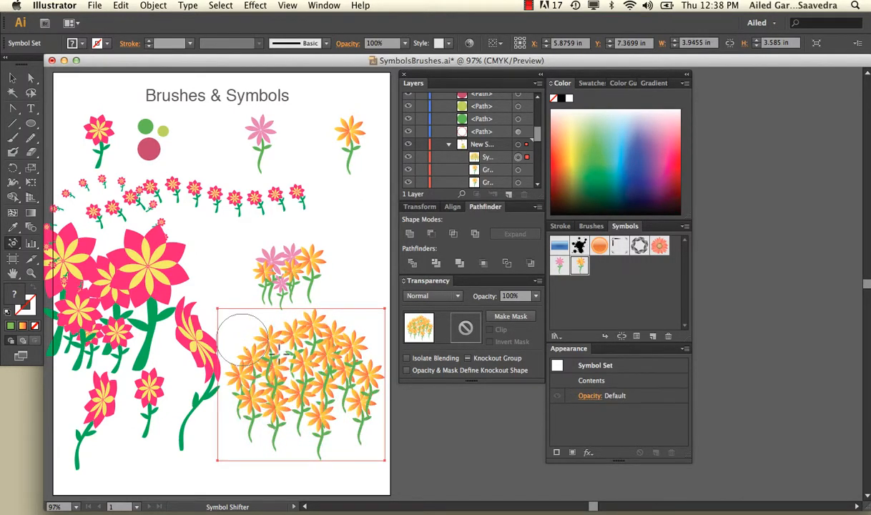
{"action": "left_click_drag", "start_coordinate": [304, 428], "coordinate": [301, 447]}
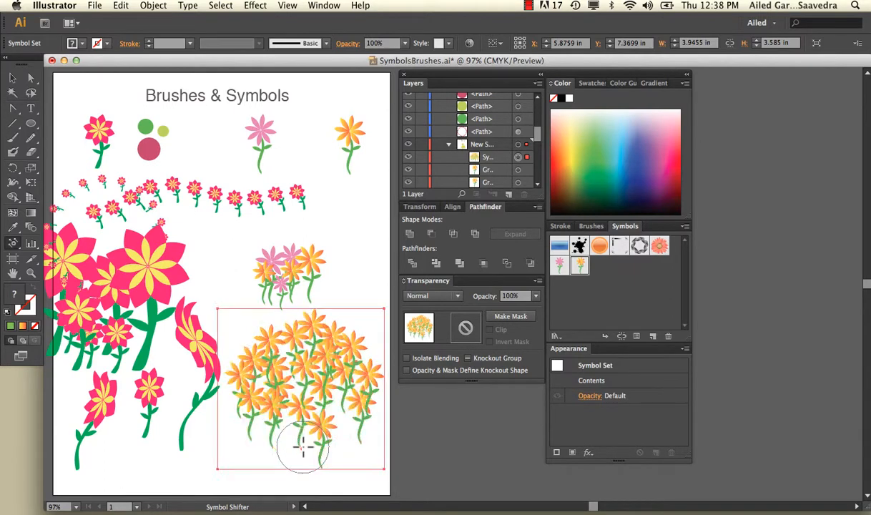
{"action": "mouse_move", "coordinate": [290, 405]}
{"action": "left_mouse_down"}
{"action": "mouse_move", "coordinate": [308, 416]}
{"action": "mouse_move", "coordinate": [351, 407]}
{"action": "mouse_move", "coordinate": [351, 327]}
{"action": "mouse_move", "coordinate": [347, 337]}
{"action": "left_mouse_up"}
{"action": "left_click_drag", "start_coordinate": [252, 325], "coordinate": [247, 342]}
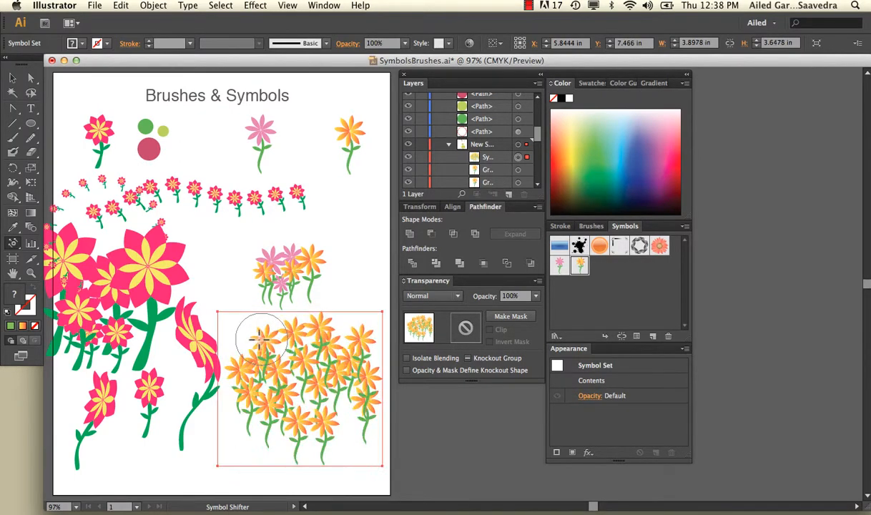
Pull flowers closer together in the upper and lower middle of the sprayed set with the Symbol Scruncher tool.
{"action": "left_click", "coordinate": [13, 244]}
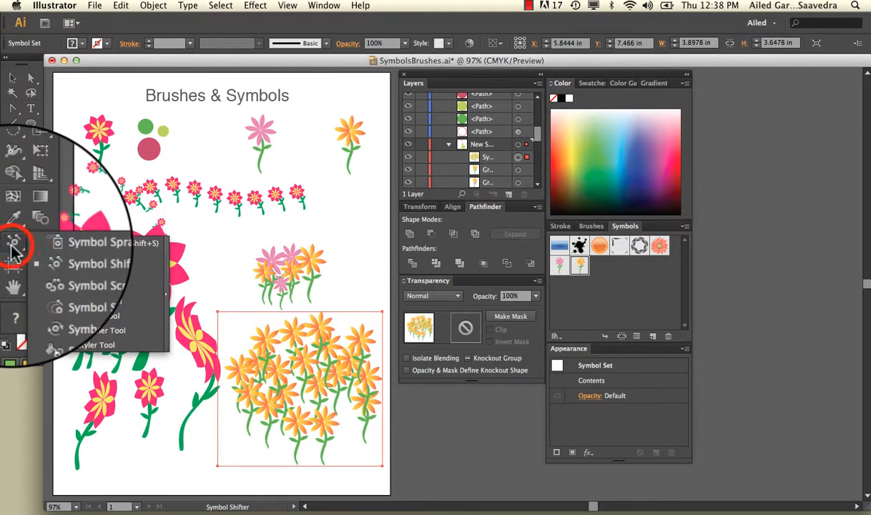
{"action": "left_click", "coordinate": [51, 274]}
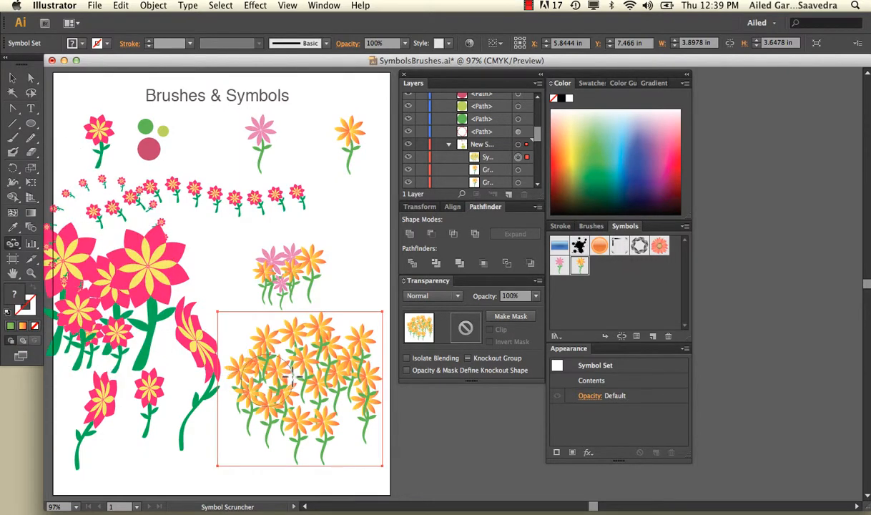
{"action": "left_click_drag", "start_coordinate": [294, 351], "coordinate": [287, 356]}
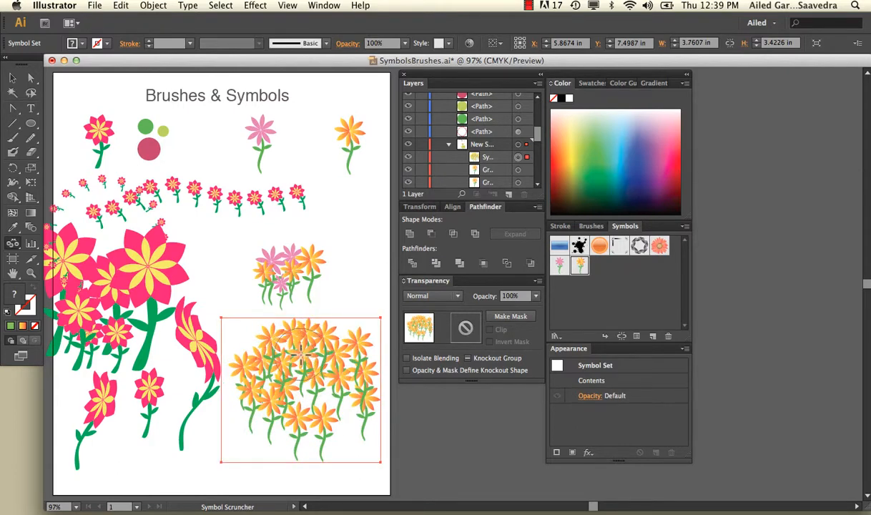
{"action": "left_click_drag", "start_coordinate": [321, 392], "coordinate": [310, 398]}
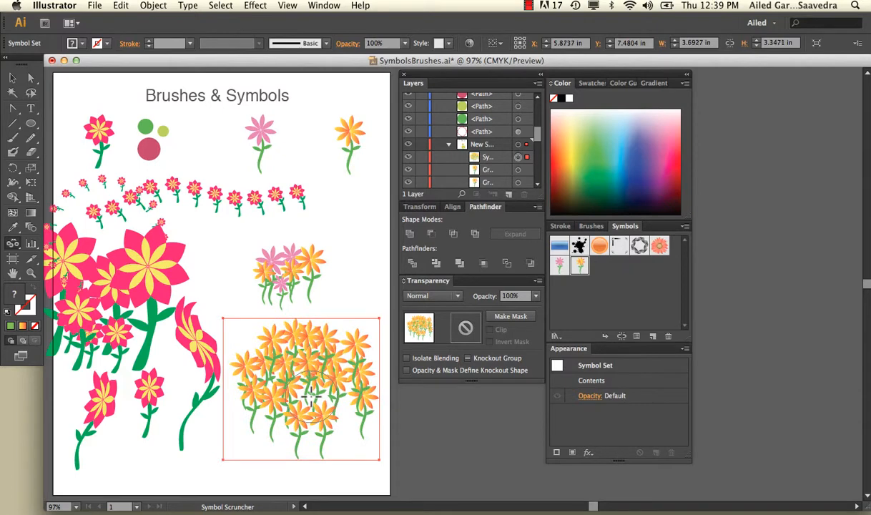
Enlarge flowers in the middle, lower and right areas of the sprayed set with the Symbol Sizer tool.
{"action": "left_click", "coordinate": [13, 243]}
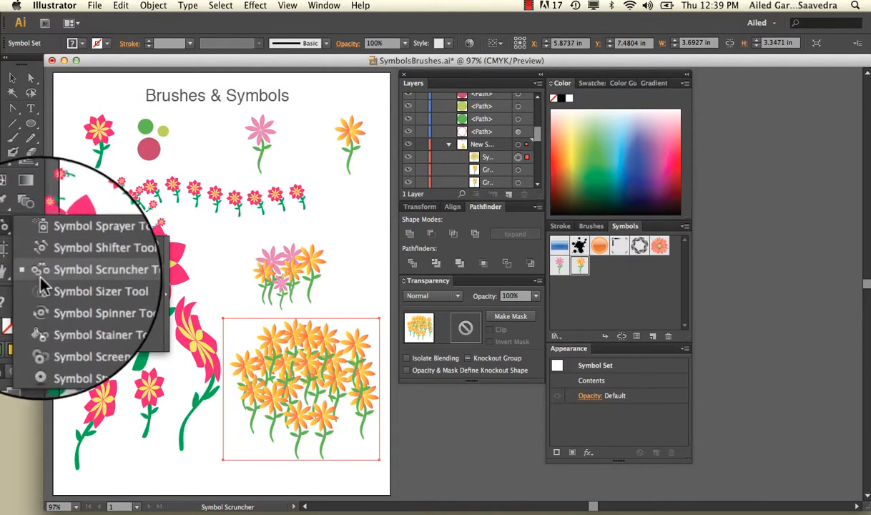
{"action": "left_click", "coordinate": [43, 286]}
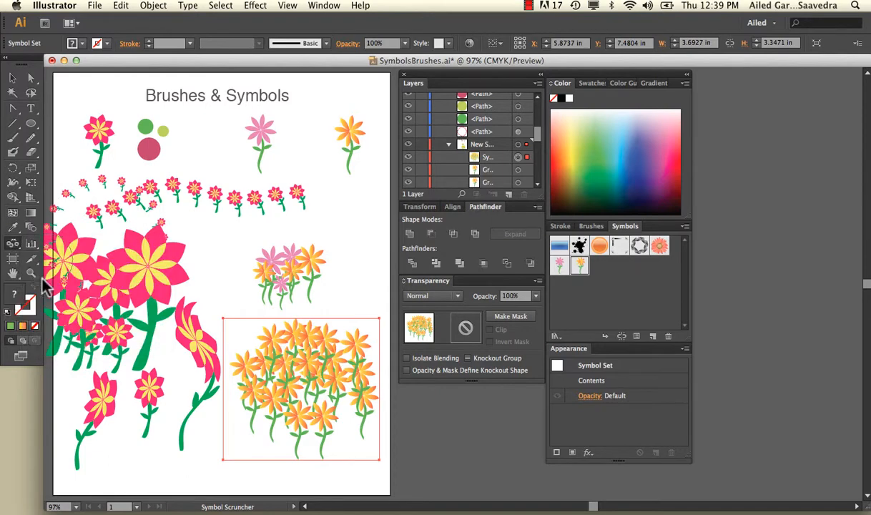
{"action": "left_click", "coordinate": [272, 387]}
{"action": "left_click", "coordinate": [269, 386]}
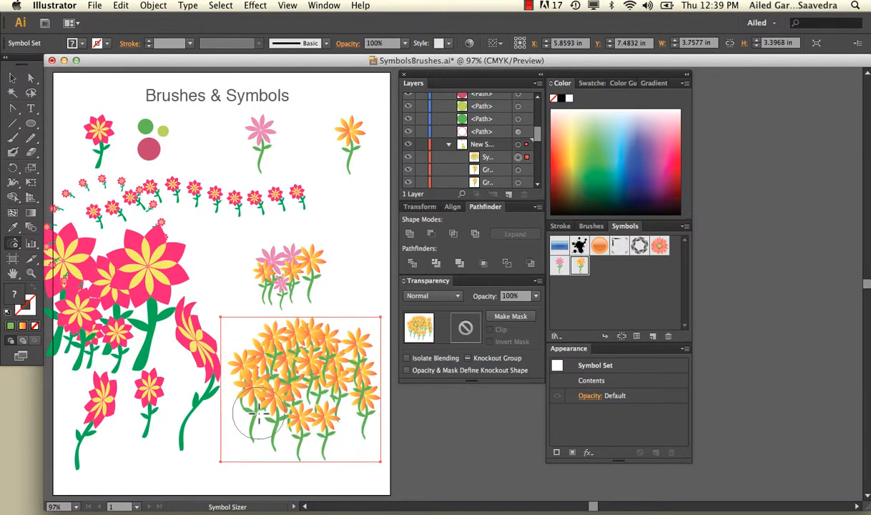
{"action": "left_click", "coordinate": [247, 419]}
{"action": "left_click", "coordinate": [326, 419]}
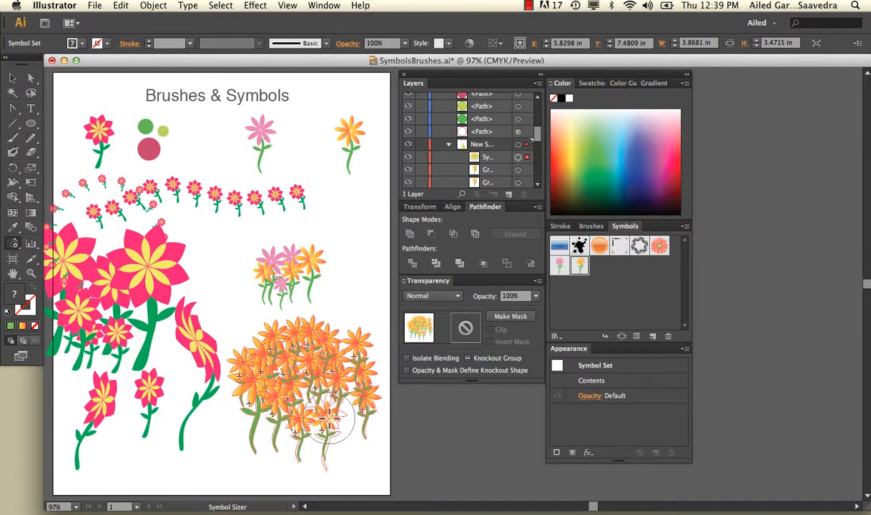
{"action": "left_click", "coordinate": [338, 376]}
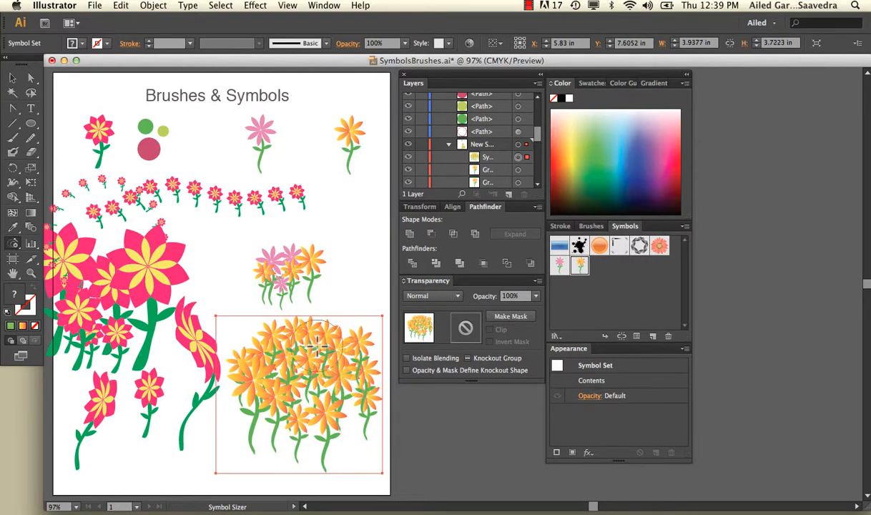
Rotate flowers in the left and upper parts of the sprayed set with the Symbol Spinner tool.
{"action": "left_click", "coordinate": [13, 243]}
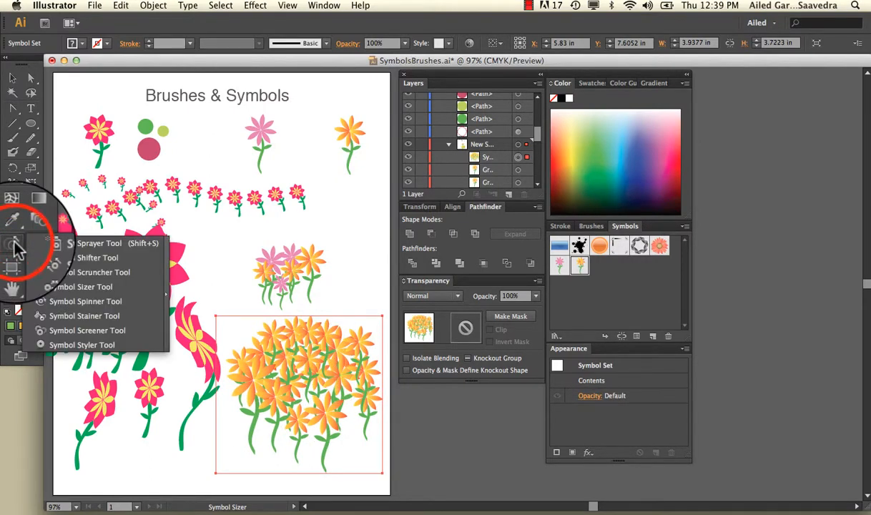
{"action": "left_click", "coordinate": [82, 301]}
{"action": "mouse_move", "coordinate": [242, 369]}
{"action": "left_mouse_down"}
{"action": "mouse_move", "coordinate": [243, 357]}
{"action": "mouse_move", "coordinate": [268, 389]}
{"action": "mouse_move", "coordinate": [317, 390]}
{"action": "mouse_move", "coordinate": [286, 336]}
{"action": "mouse_move", "coordinate": [342, 356]}
{"action": "mouse_move", "coordinate": [352, 334]}
{"action": "mouse_move", "coordinate": [298, 334]}
{"action": "mouse_move", "coordinate": [292, 309]}
{"action": "left_mouse_up"}
Switch to the Symbol Stainer tool and pick the green 84D350 as the fill colour.
{"action": "left_click_drag", "start_coordinate": [35, 259], "coordinate": [45, 319]}
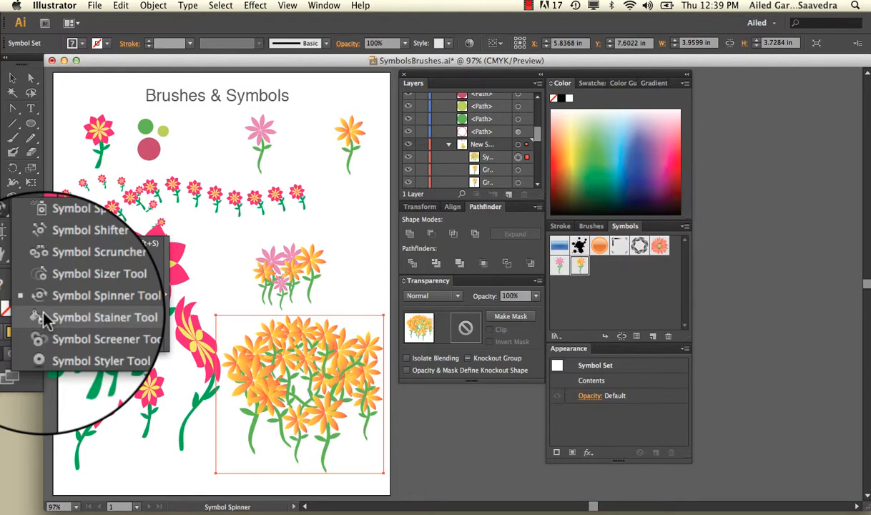
{"action": "left_click_drag", "start_coordinate": [45, 320], "coordinate": [41, 297]}
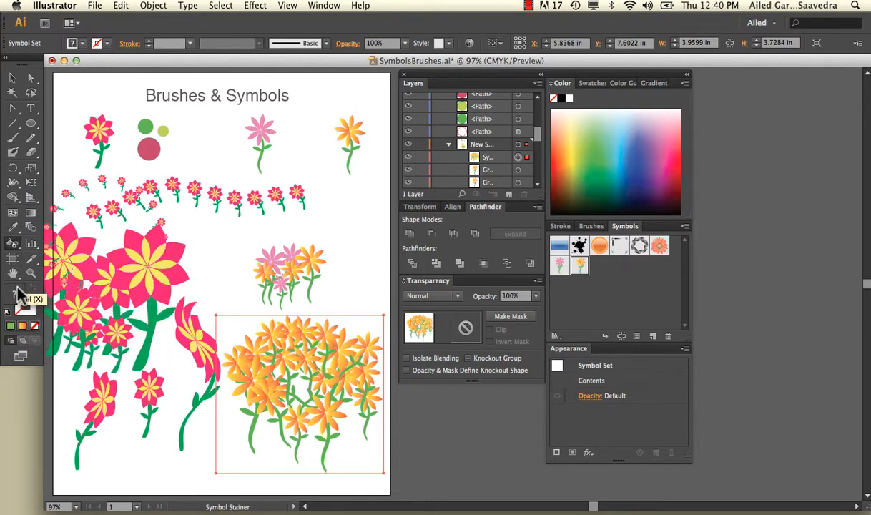
{"action": "double_click", "coordinate": [20, 295]}
{"action": "left_click", "coordinate": [372, 254]}
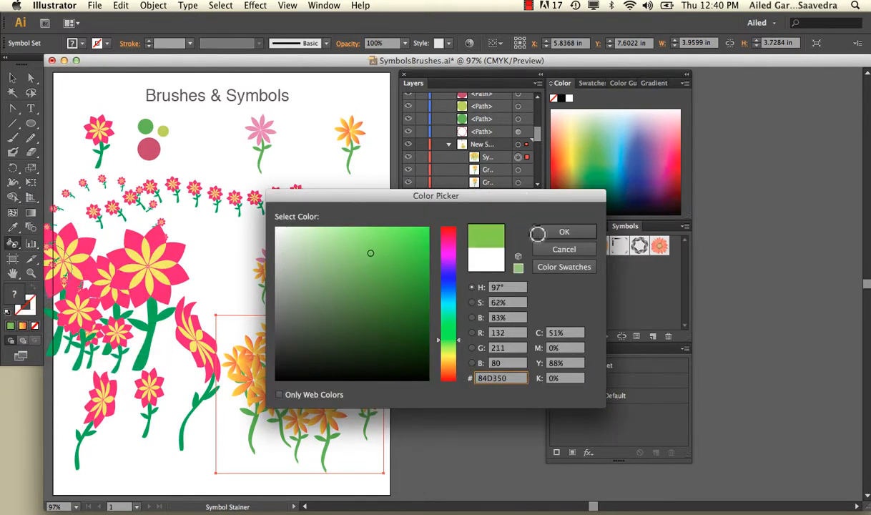
{"action": "left_click", "coordinate": [545, 234]}
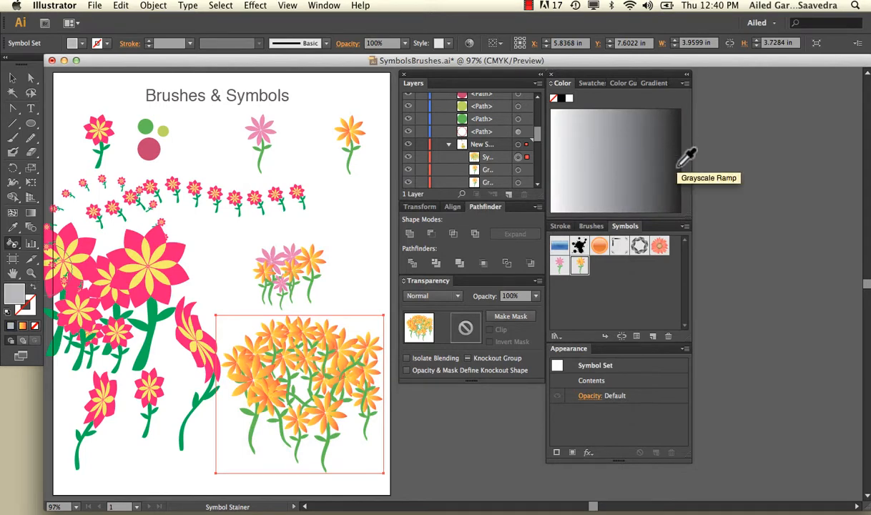
Check the colour mode options and stain flowers from the left to the right of the sprayed set grey.
{"action": "left_click", "coordinate": [684, 83]}
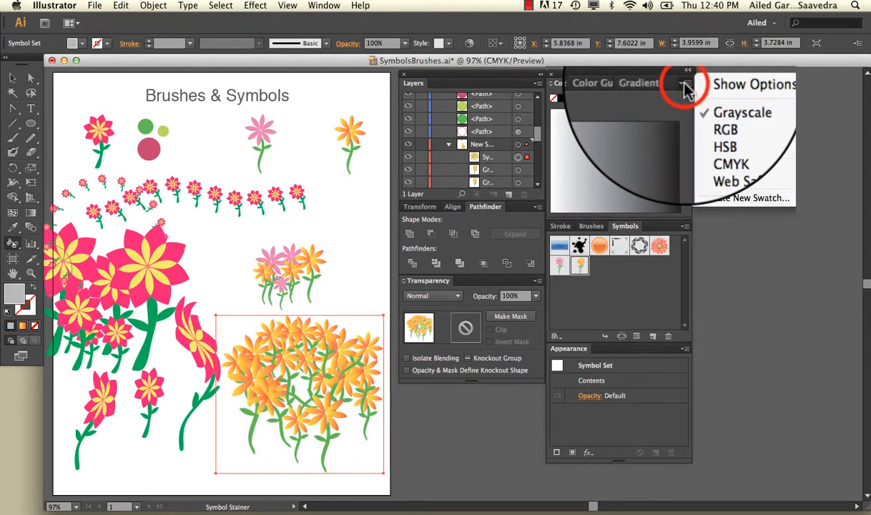
{"action": "left_click", "coordinate": [726, 104]}
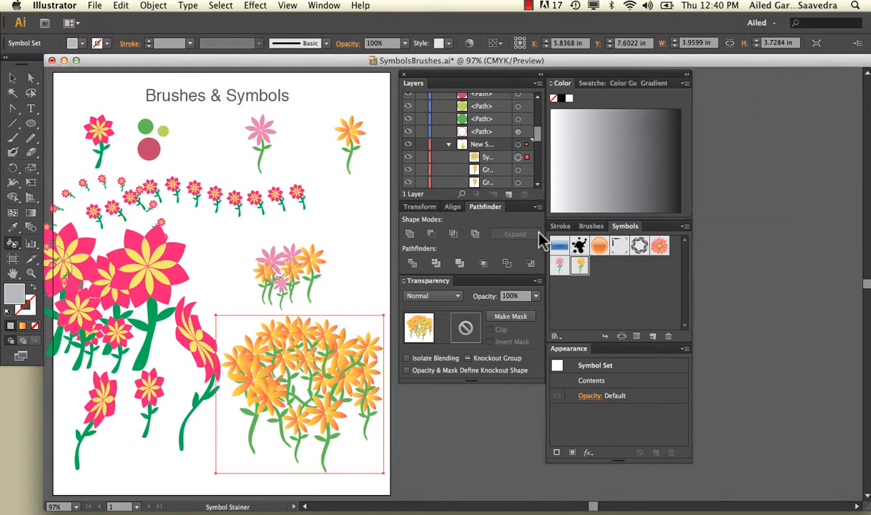
{"action": "left_click", "coordinate": [234, 347]}
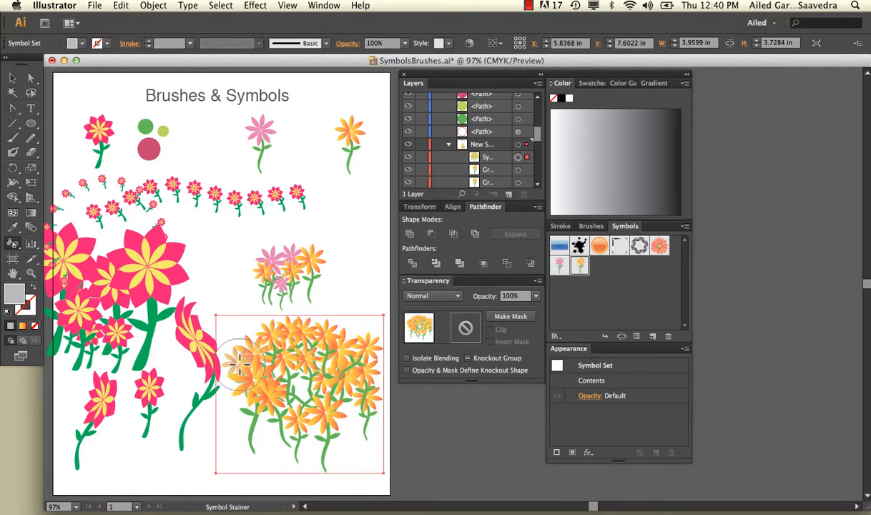
{"action": "mouse_move", "coordinate": [252, 364]}
{"action": "left_mouse_down"}
{"action": "mouse_move", "coordinate": [244, 357]}
{"action": "mouse_move", "coordinate": [272, 392]}
{"action": "mouse_move", "coordinate": [265, 372]}
{"action": "mouse_move", "coordinate": [275, 365]}
{"action": "mouse_move", "coordinate": [311, 390]}
{"action": "mouse_move", "coordinate": [346, 392]}
{"action": "mouse_move", "coordinate": [335, 359]}
{"action": "mouse_move", "coordinate": [352, 340]}
{"action": "left_mouse_up"}
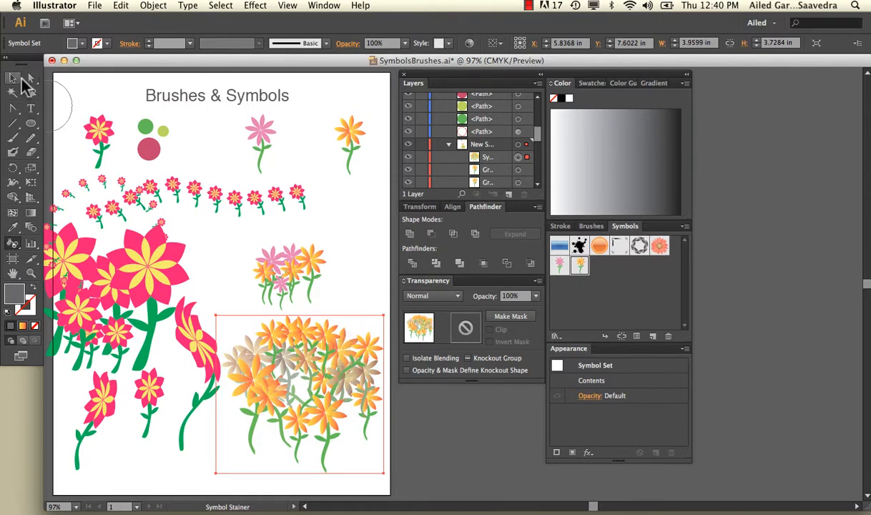
Make flowers in the lower left and lower middle of the sprayed set more transparent with the Symbol Screener tool.
{"action": "left_click", "coordinate": [18, 76]}
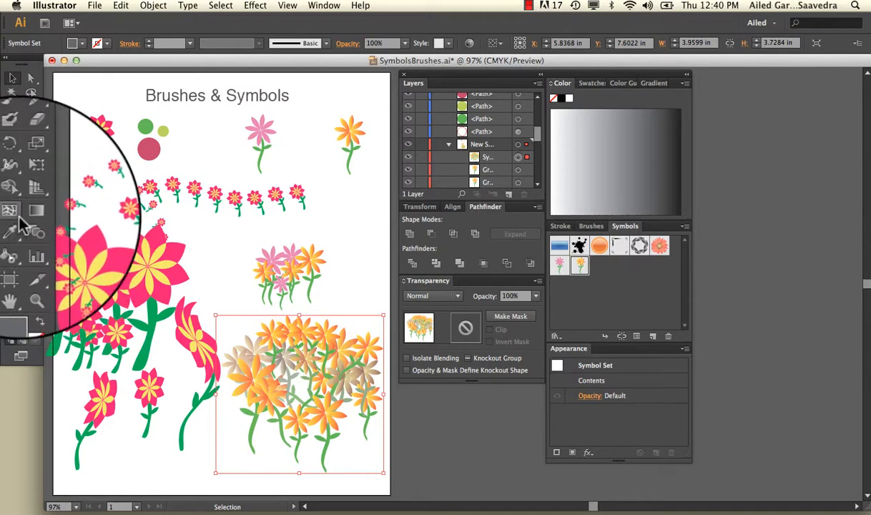
{"action": "left_click_drag", "start_coordinate": [16, 242], "coordinate": [60, 336]}
{"action": "left_click_drag", "start_coordinate": [243, 358], "coordinate": [265, 393]}
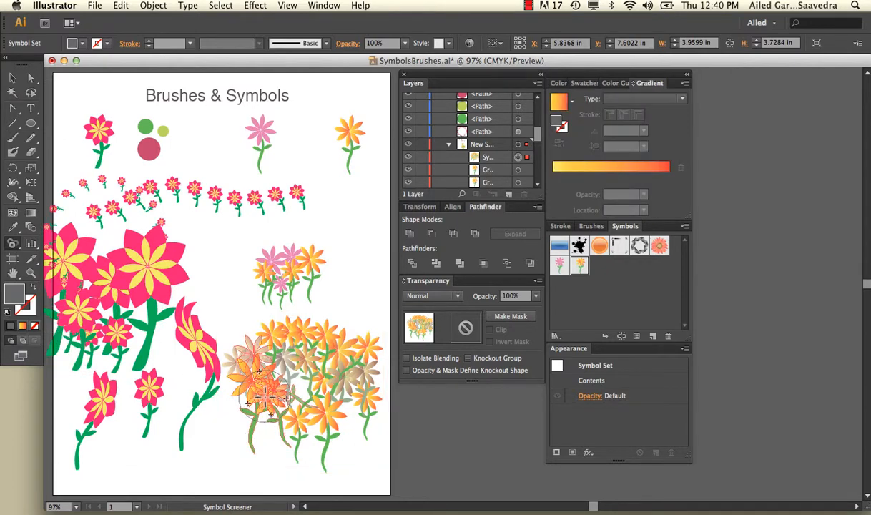
{"action": "left_click_drag", "start_coordinate": [270, 437], "coordinate": [276, 426]}
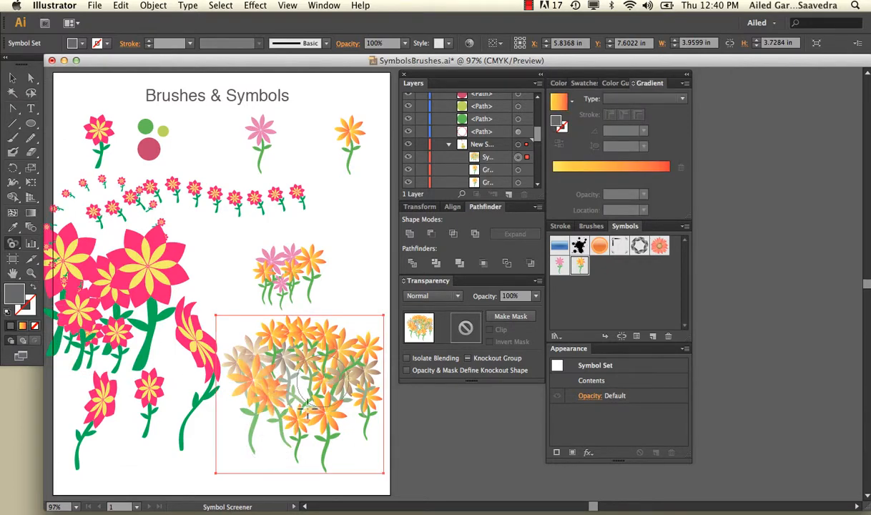
{"action": "left_click", "coordinate": [296, 413]}
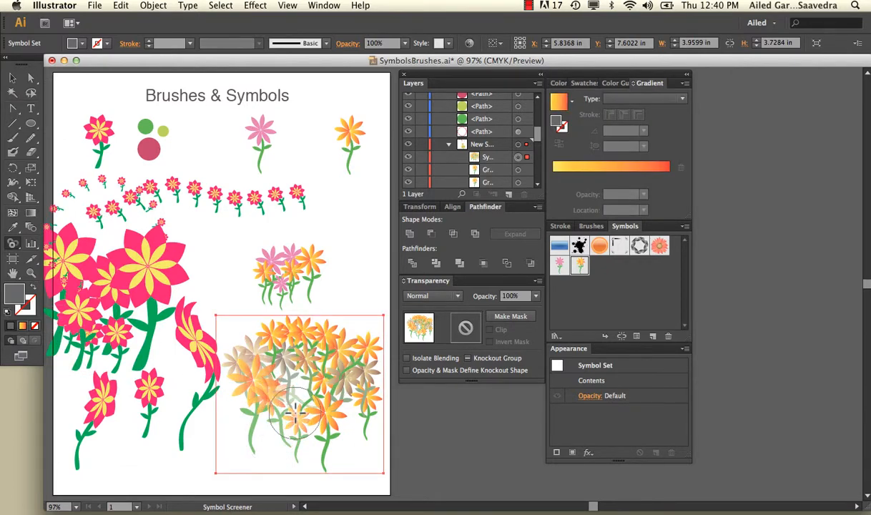
{"action": "left_click", "coordinate": [295, 412]}
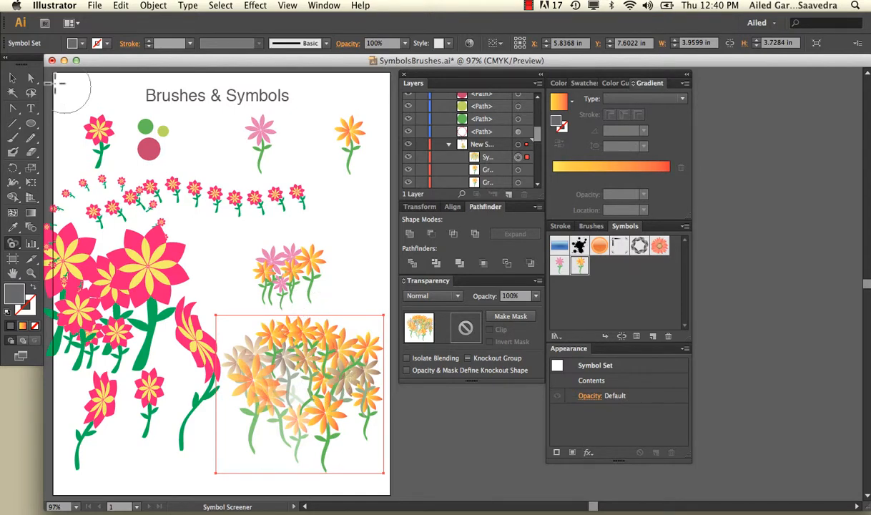
Move the whole sprayed set up among the artwork below the title, to about X 2.67 in, Y 2.86 in, and deselect it.
{"action": "left_click", "coordinate": [12, 78]}
{"action": "left_click_drag", "start_coordinate": [301, 351], "coordinate": [190, 136]}
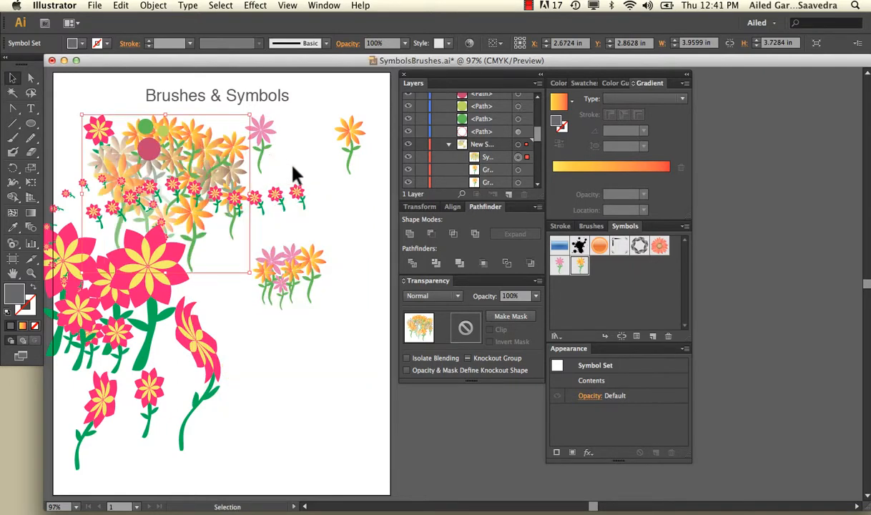
{"action": "left_click", "coordinate": [319, 169]}
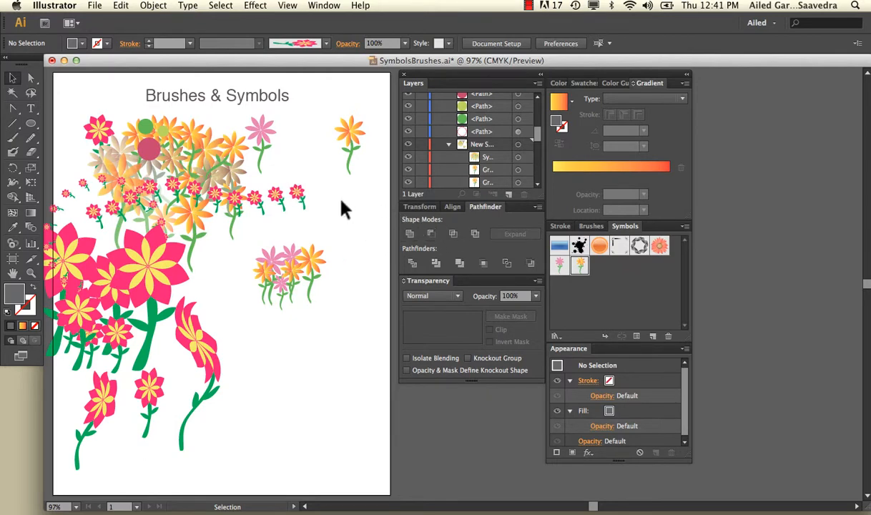
Create an art brush from the pink flower's green stem, set to Scale Proportionately.
{"action": "left_click", "coordinate": [591, 226]}
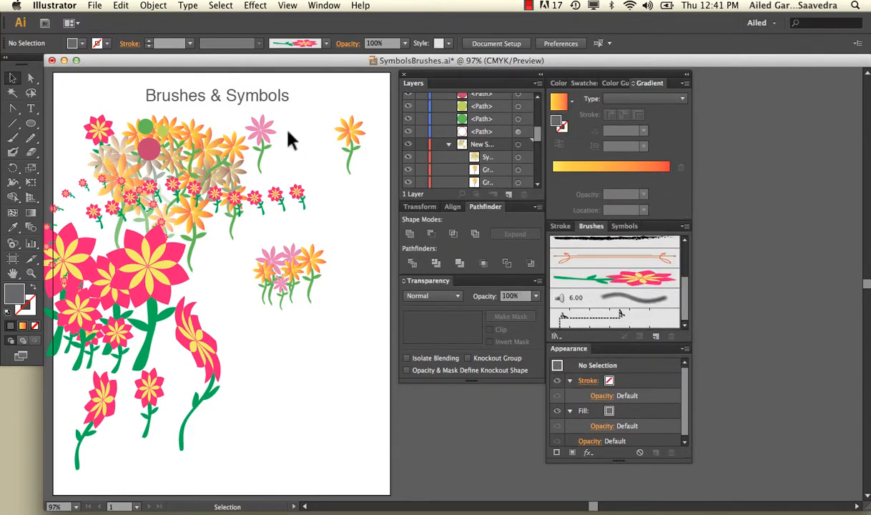
{"action": "left_click", "coordinate": [261, 152]}
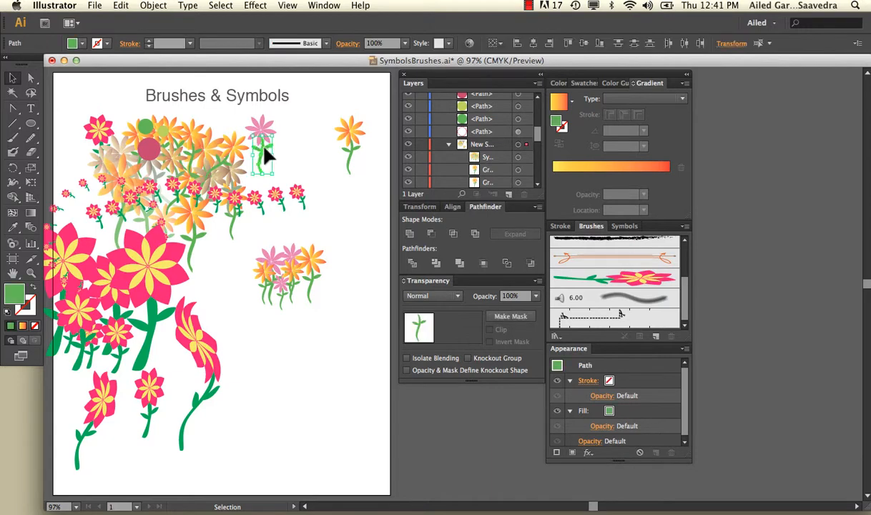
{"action": "left_click_drag", "start_coordinate": [261, 152], "coordinate": [647, 299]}
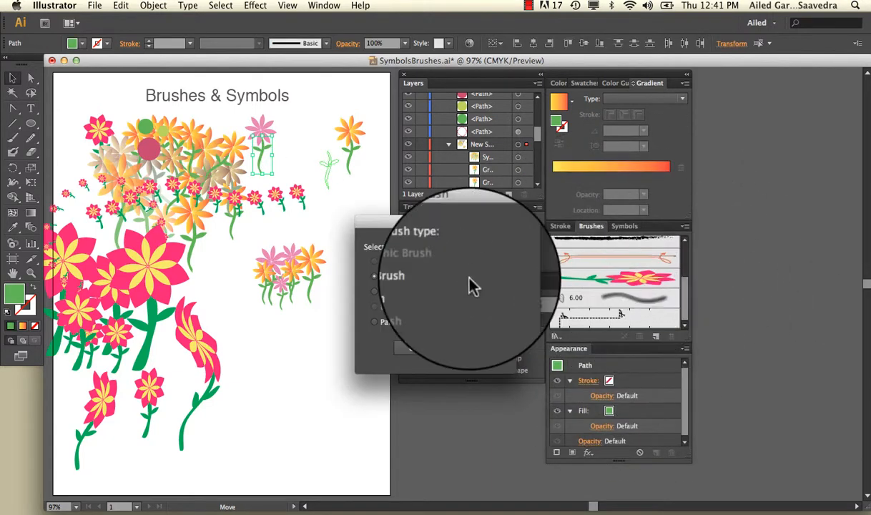
{"action": "left_click", "coordinate": [415, 293]}
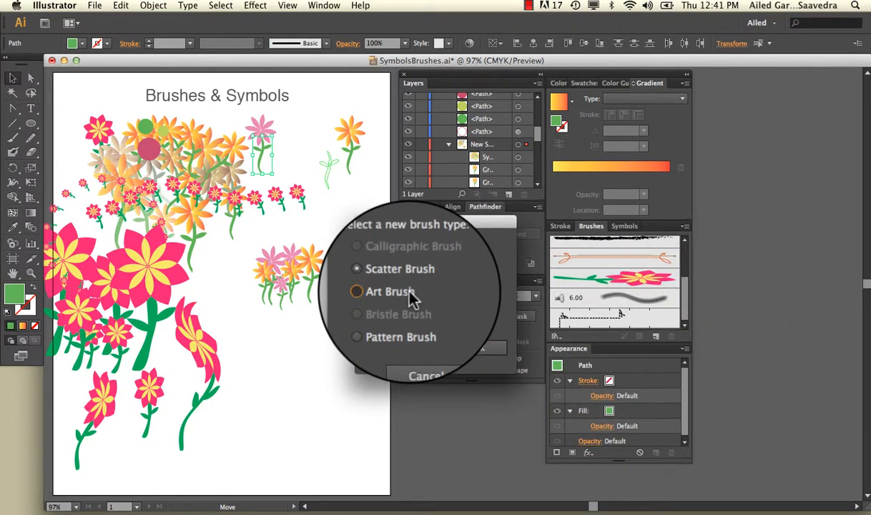
{"action": "left_click", "coordinate": [478, 348]}
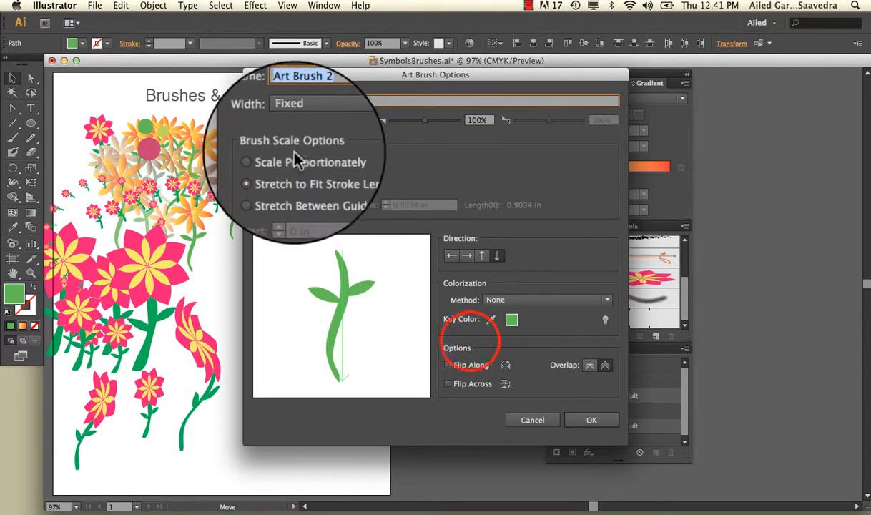
{"action": "left_click", "coordinate": [295, 162]}
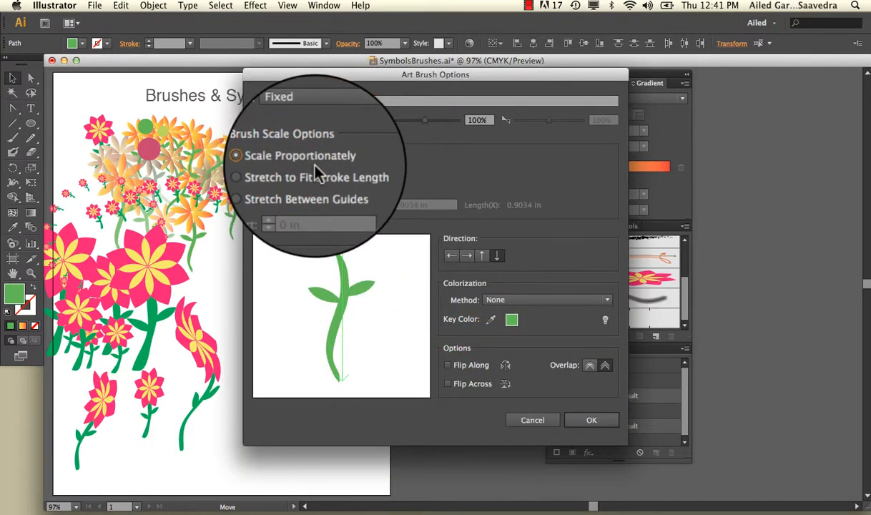
{"action": "left_click", "coordinate": [589, 420]}
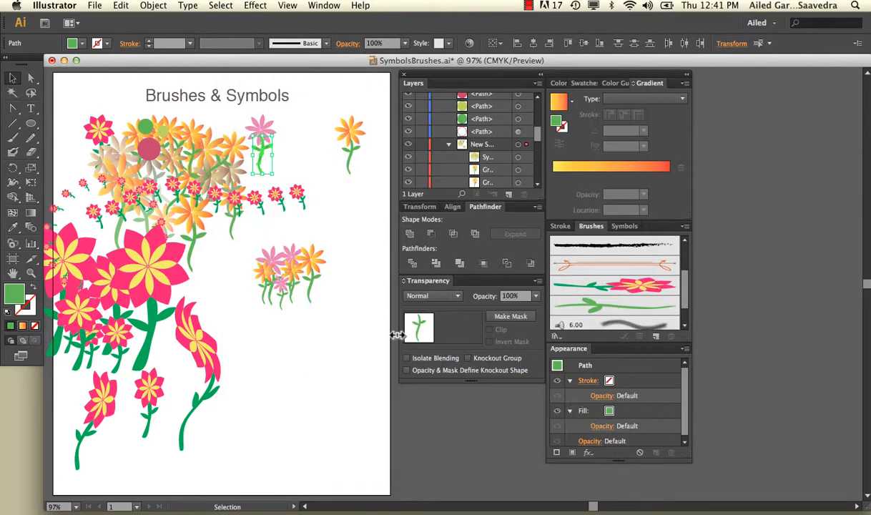
Paint a cluster of green stems below the small flower cluster with the Paintbrush and the new stem art brush.
{"action": "left_click", "coordinate": [13, 137]}
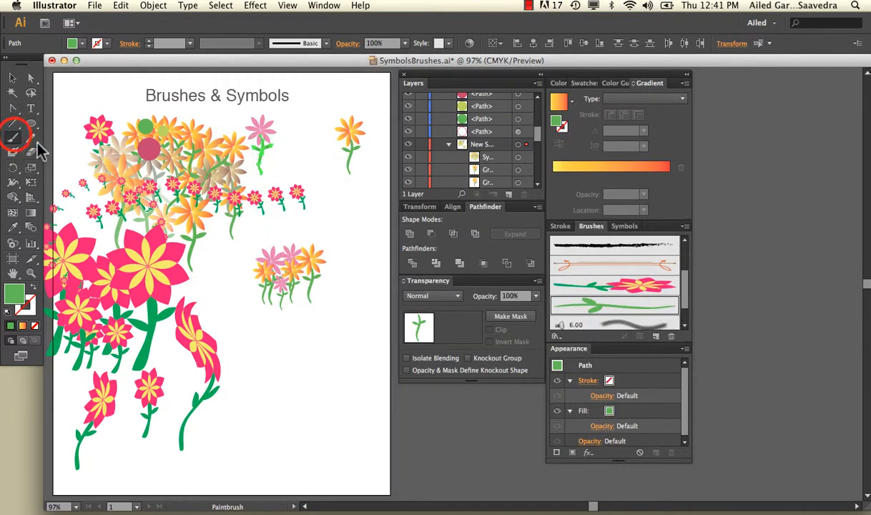
{"action": "left_click_drag", "start_coordinate": [279, 395], "coordinate": [280, 396]}
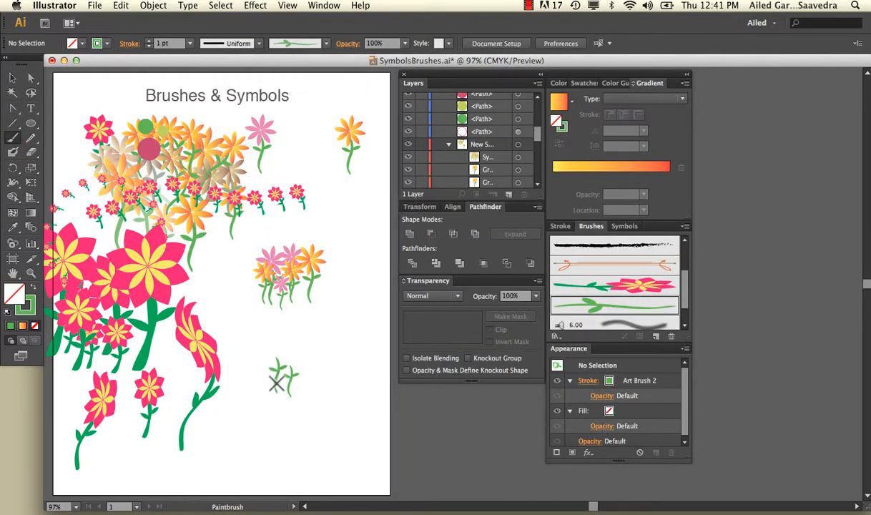
{"action": "left_click_drag", "start_coordinate": [257, 357], "coordinate": [259, 389]}
{"action": "left_click_drag", "start_coordinate": [308, 350], "coordinate": [301, 420]}
{"action": "left_click_drag", "start_coordinate": [292, 337], "coordinate": [295, 387]}
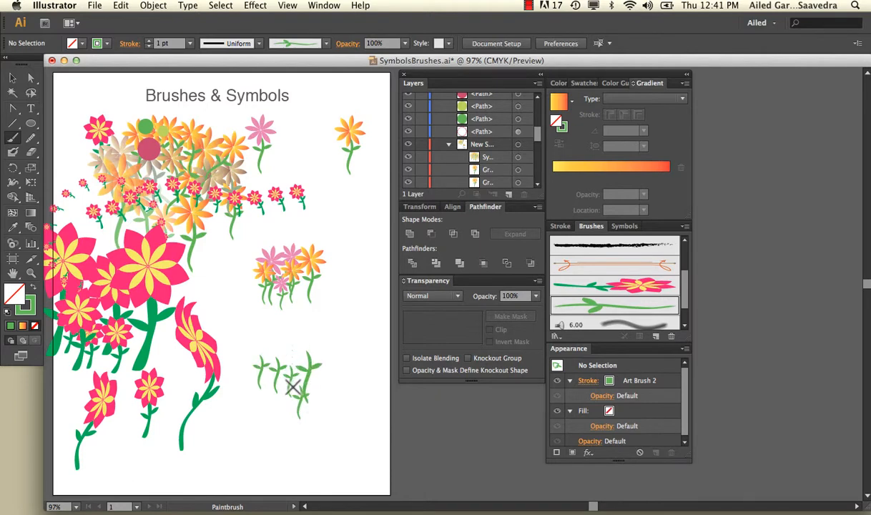
{"action": "mouse_move", "coordinate": [265, 348]}
{"action": "left_mouse_down"}
{"action": "mouse_move", "coordinate": [269, 386]}
{"action": "mouse_move", "coordinate": [251, 388]}
{"action": "mouse_move", "coordinate": [253, 414]}
{"action": "left_mouse_up"}
{"action": "left_click_drag", "start_coordinate": [268, 379], "coordinate": [268, 411]}
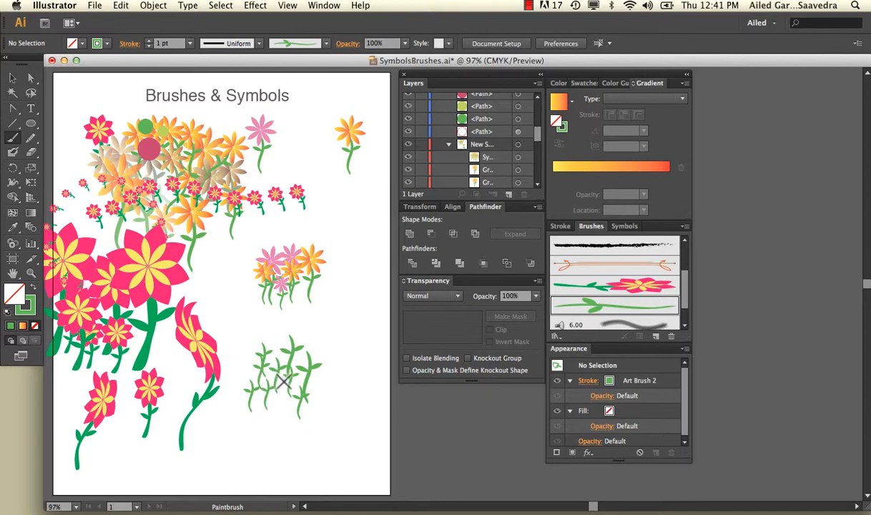
{"action": "left_click_drag", "start_coordinate": [285, 381], "coordinate": [286, 423]}
{"action": "left_click_drag", "start_coordinate": [309, 362], "coordinate": [318, 413]}
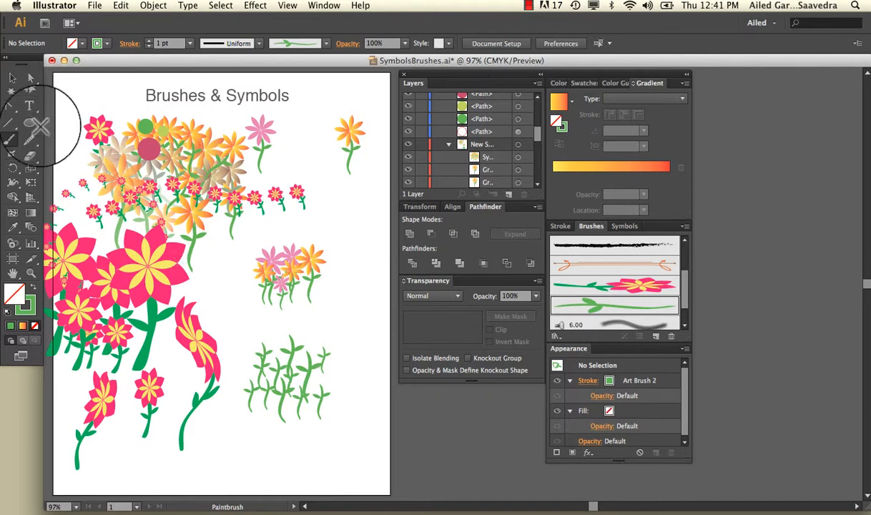
Create a new symbol named PETALS from the petals of the pink flower below the title.
{"action": "left_click", "coordinate": [13, 77]}
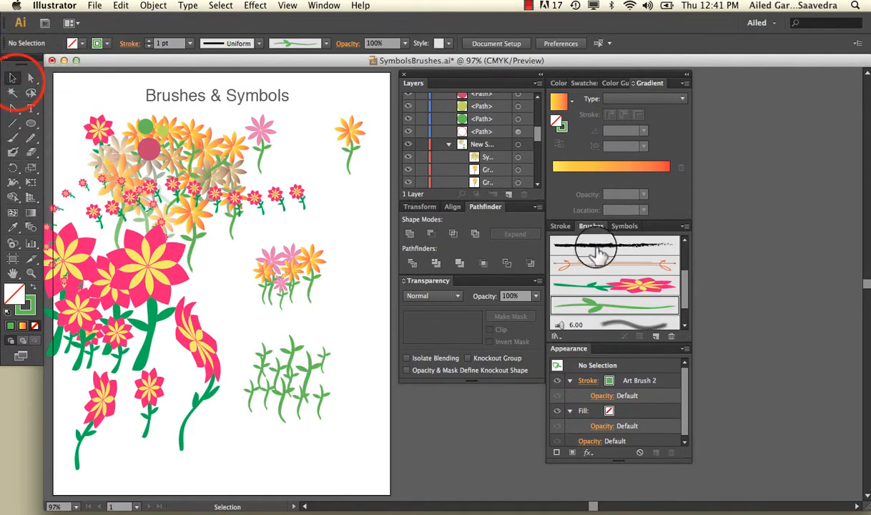
{"action": "left_click", "coordinate": [625, 226]}
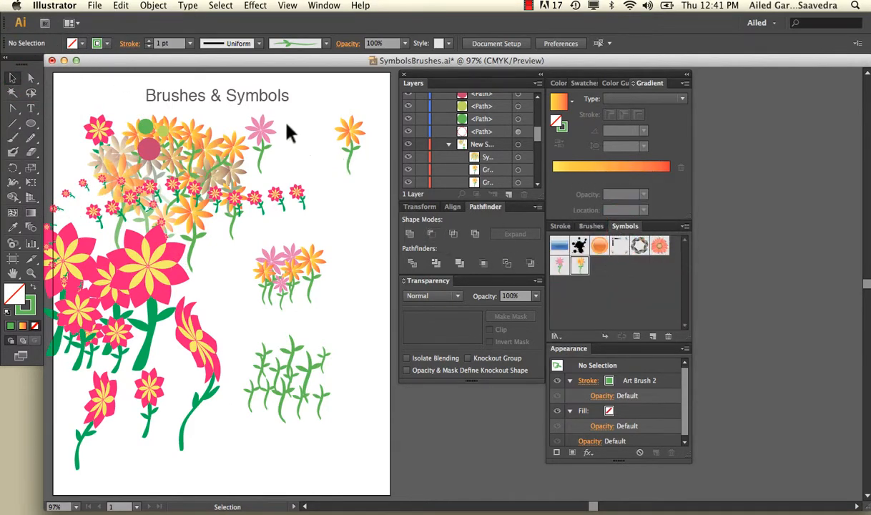
{"action": "left_click_drag", "start_coordinate": [249, 134], "coordinate": [599, 274]}
{"action": "left_click", "coordinate": [233, 140], "text": "shift"}
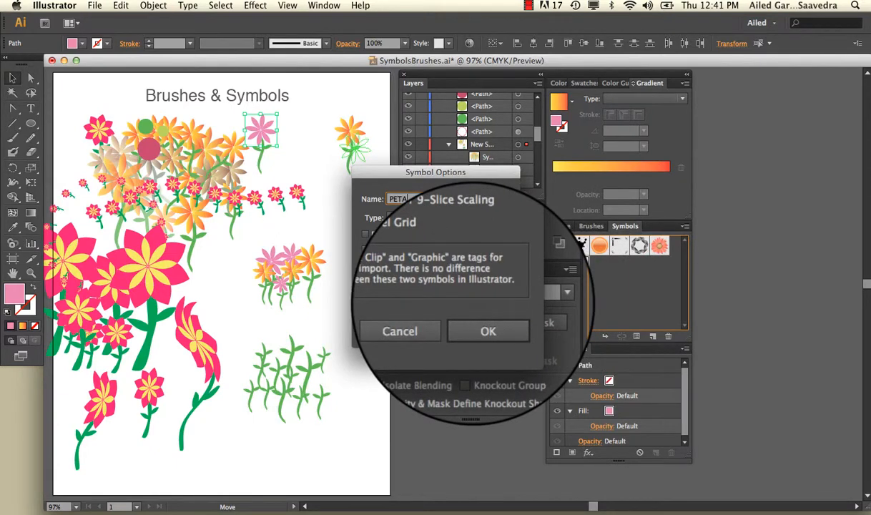
{"action": "left_click", "coordinate": [483, 323]}
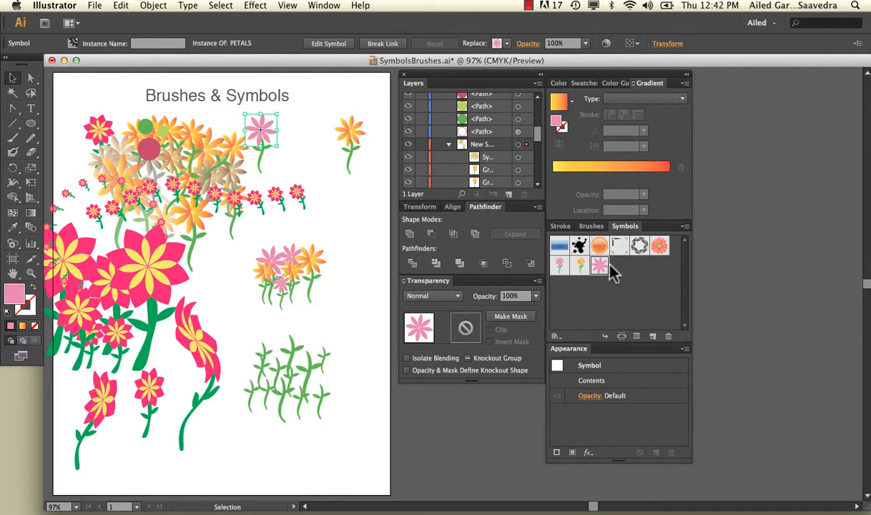
Place a PETALS symbol on the painted green stems and spray more flower heads over them with the Symbol Sprayer.
{"action": "left_click_drag", "start_coordinate": [599, 272], "coordinate": [296, 333]}
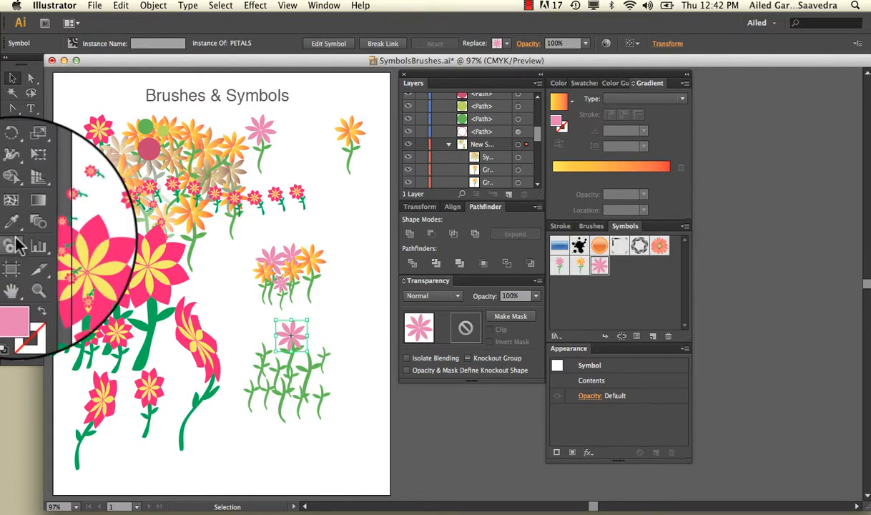
{"action": "left_click_drag", "start_coordinate": [18, 246], "coordinate": [43, 246]}
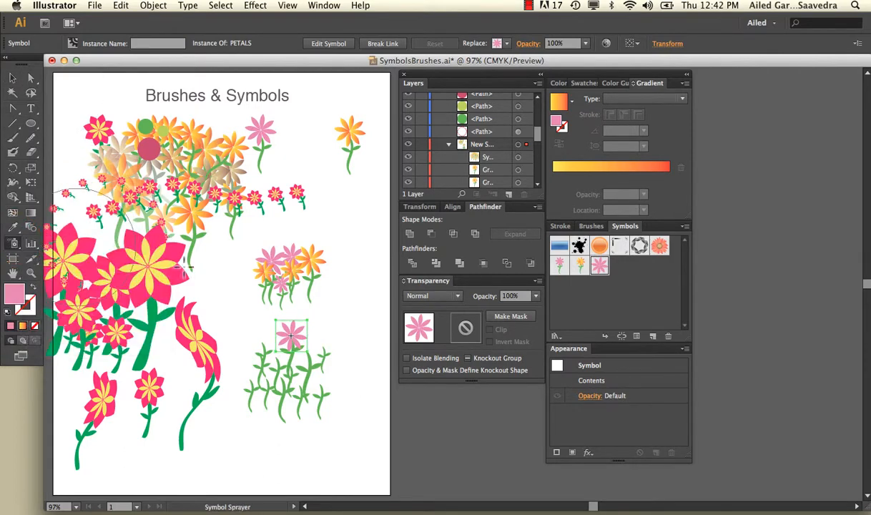
{"action": "mouse_move", "coordinate": [267, 326]}
{"action": "left_mouse_down"}
{"action": "mouse_move", "coordinate": [251, 369]}
{"action": "mouse_move", "coordinate": [280, 369]}
{"action": "left_mouse_up"}
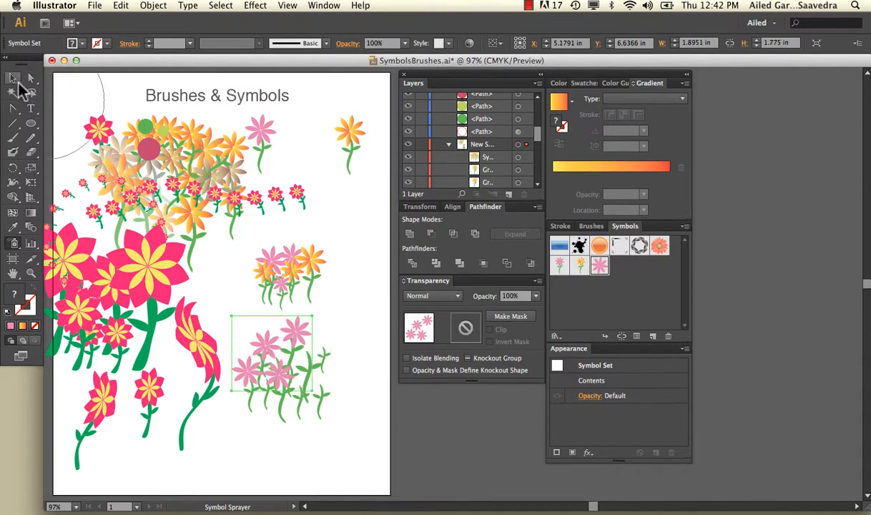
Add two single PETALS symbols to the bare stems at the cluster's right side, align them with the stem tips, and deselect.
{"action": "left_click", "coordinate": [14, 78]}
{"action": "left_click_drag", "start_coordinate": [599, 265], "coordinate": [338, 390]}
{"action": "left_click_drag", "start_coordinate": [600, 265], "coordinate": [327, 347]}
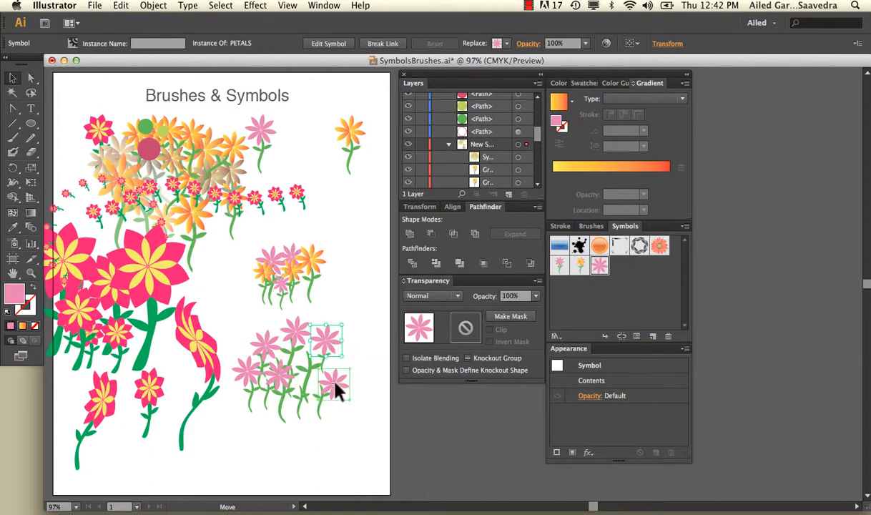
{"action": "left_click_drag", "start_coordinate": [337, 389], "coordinate": [326, 392]}
{"action": "left_click_drag", "start_coordinate": [327, 348], "coordinate": [325, 351]}
{"action": "left_click", "coordinate": [372, 323]}
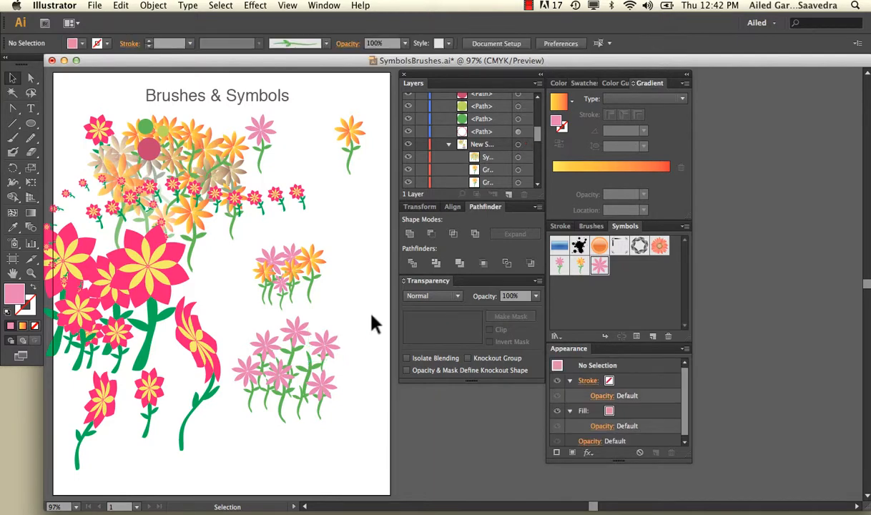